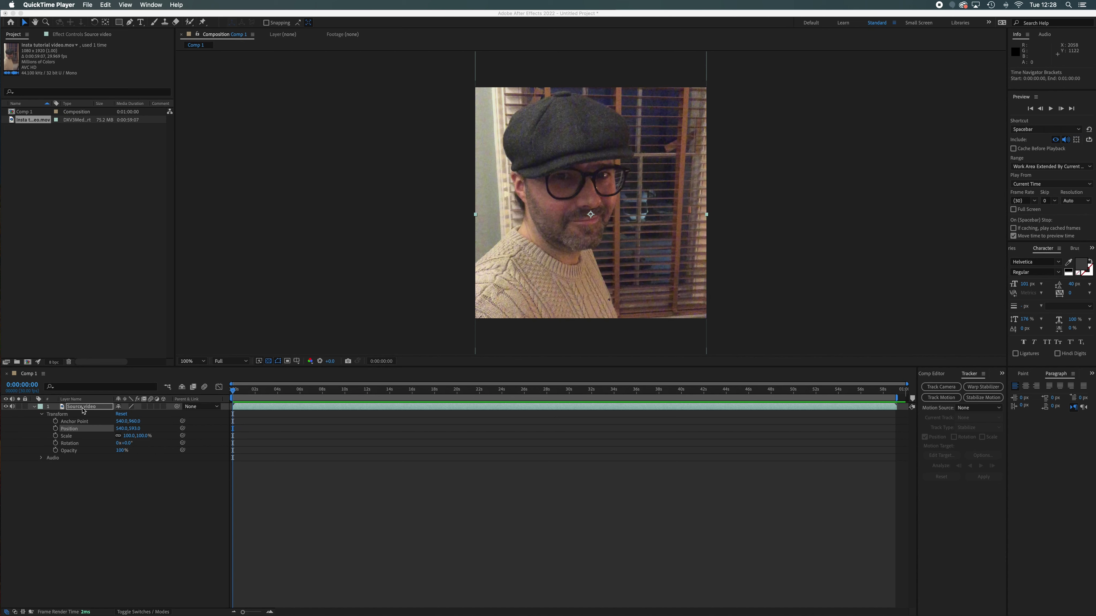
Collapse the Source video layer's properties and deselect the layer
{"action": "left_click", "coordinate": [38, 415]}
{"action": "left_click", "coordinate": [33, 406]}
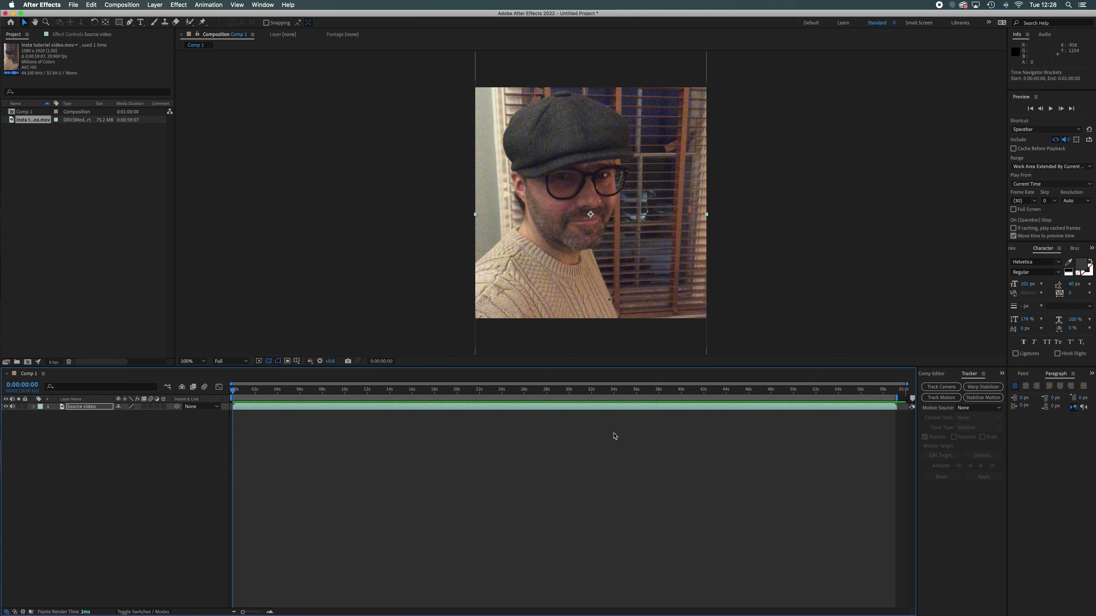
{"action": "left_click", "coordinate": [113, 497]}
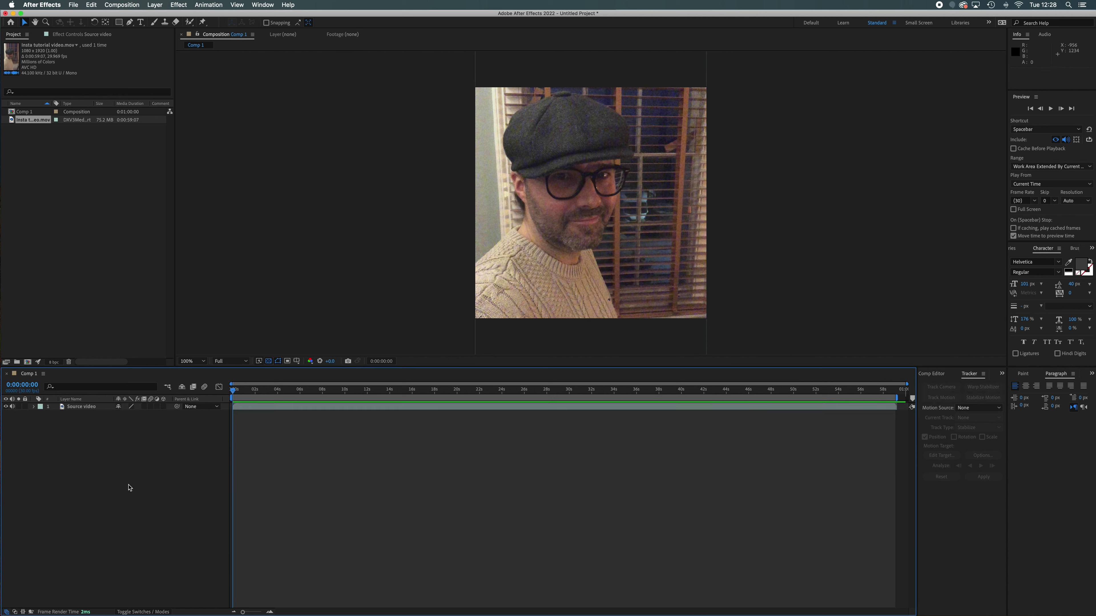
Add a new 1080 x 1080 px solid layer in lime green, colour 43FF00
{"action": "left_click", "coordinate": [155, 6]}
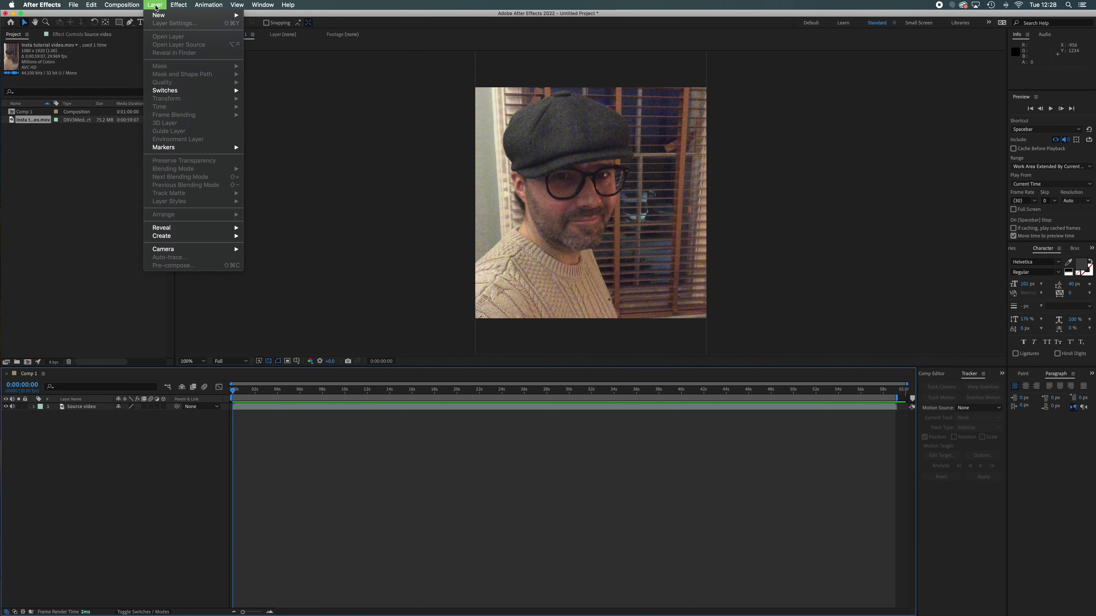
{"action": "mouse_move", "coordinate": [173, 15]}
{"action": "left_click", "coordinate": [279, 26]}
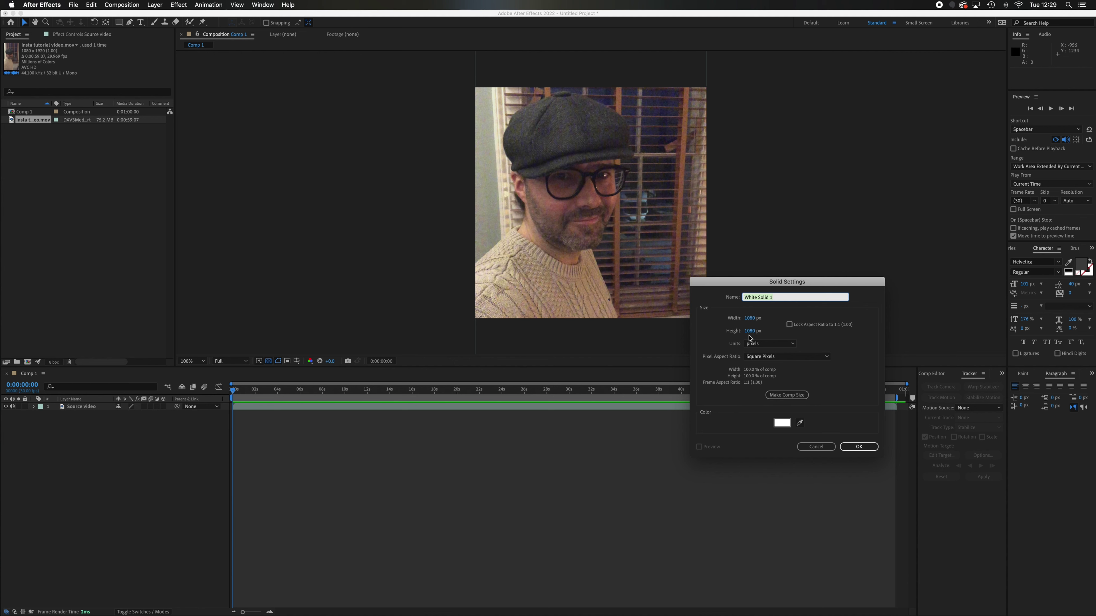
{"action": "left_click", "coordinate": [779, 424]}
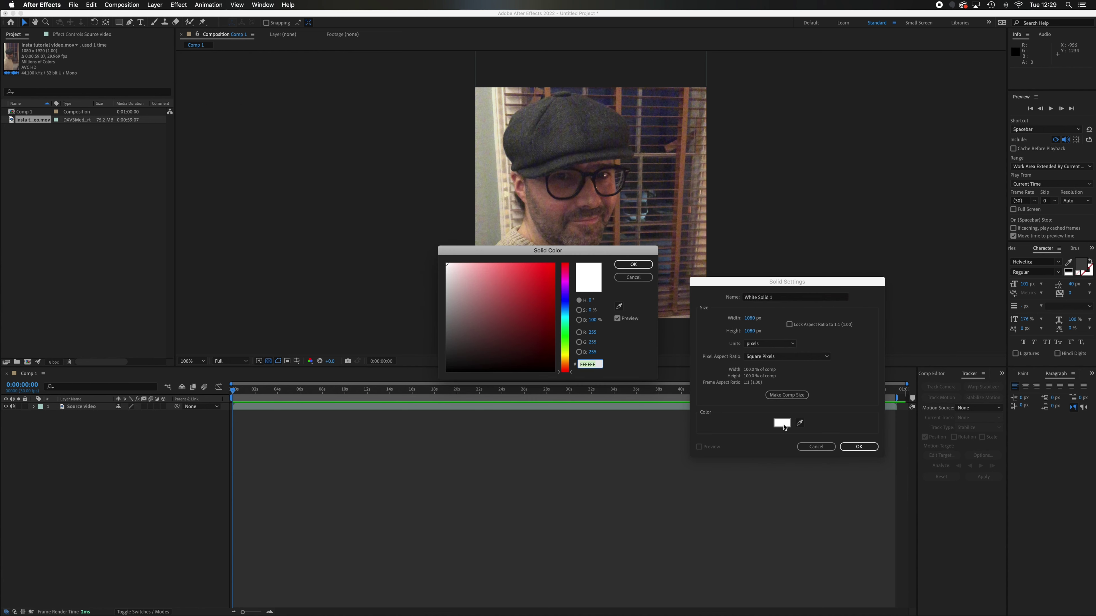
{"action": "left_click", "coordinate": [565, 341]}
{"action": "left_click", "coordinate": [554, 264]}
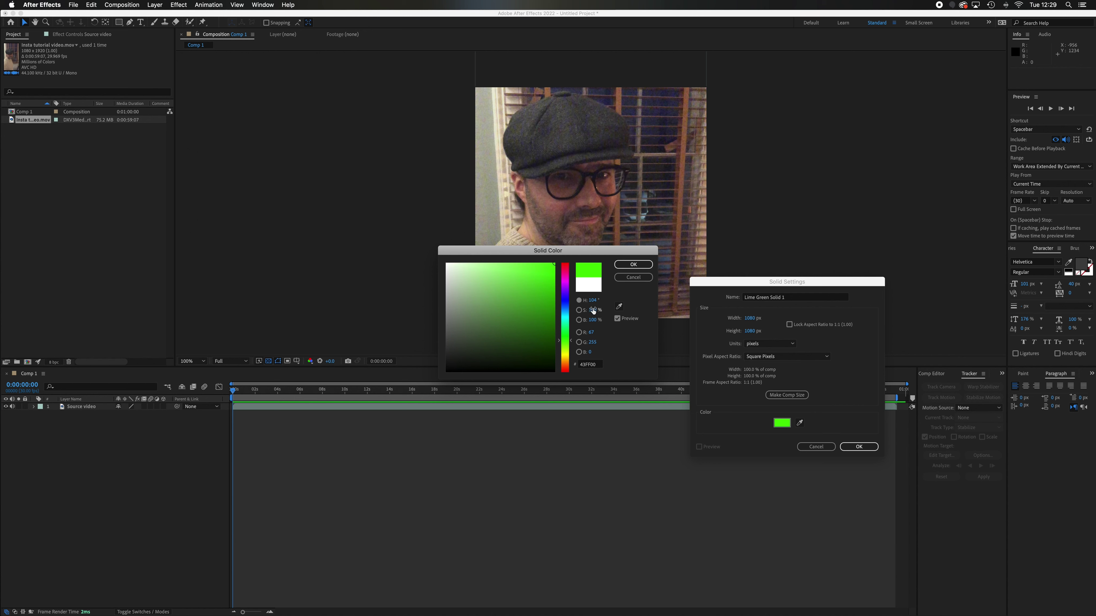
{"action": "left_click", "coordinate": [634, 265]}
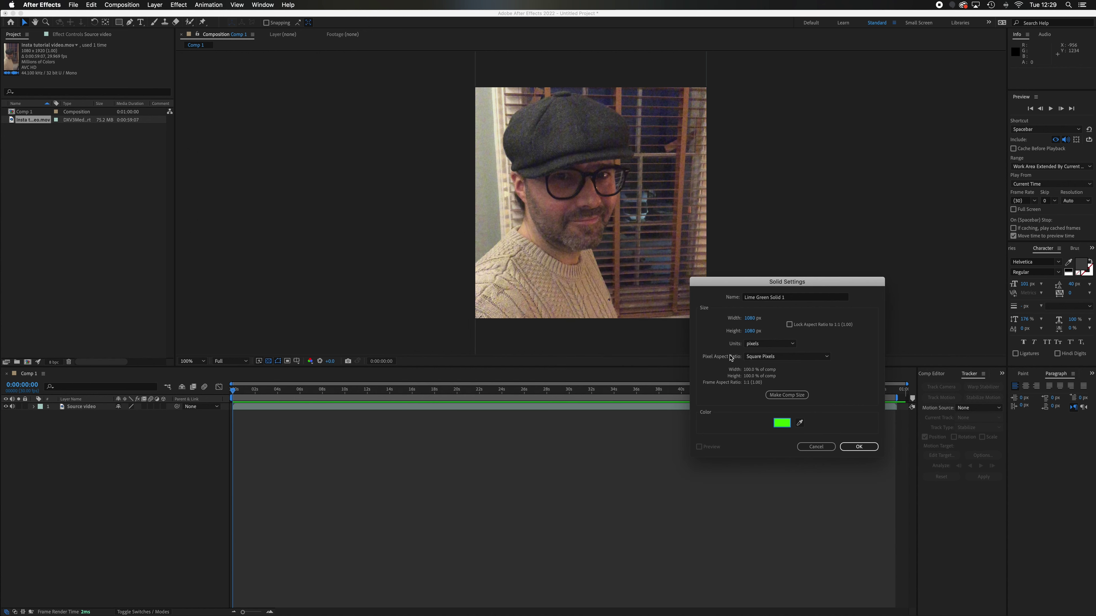
{"action": "left_click", "coordinate": [857, 448]}
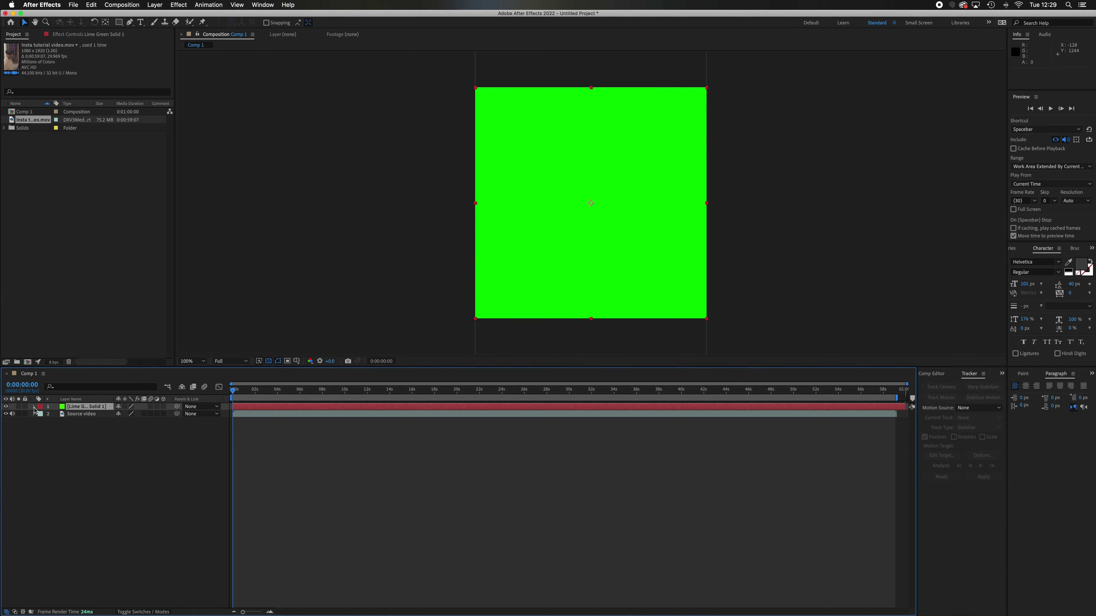
Expand the lime green solid's transform properties and set its scale to 97%
{"action": "left_click", "coordinate": [34, 406]}
{"action": "left_click", "coordinate": [42, 414]}
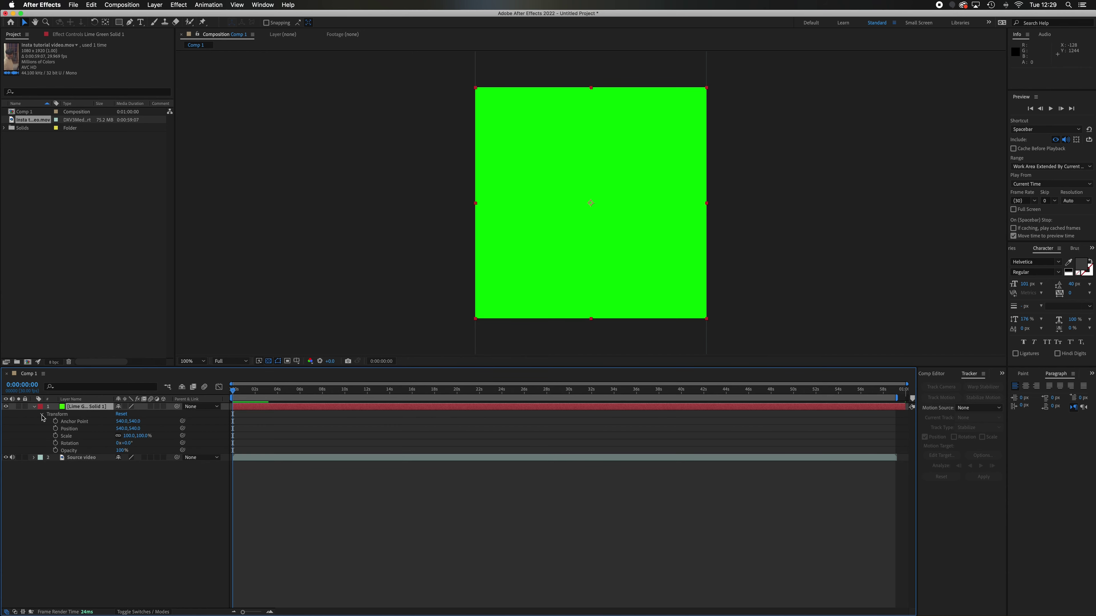
{"action": "left_click", "coordinate": [130, 436]}
{"action": "type", "text": "97"}
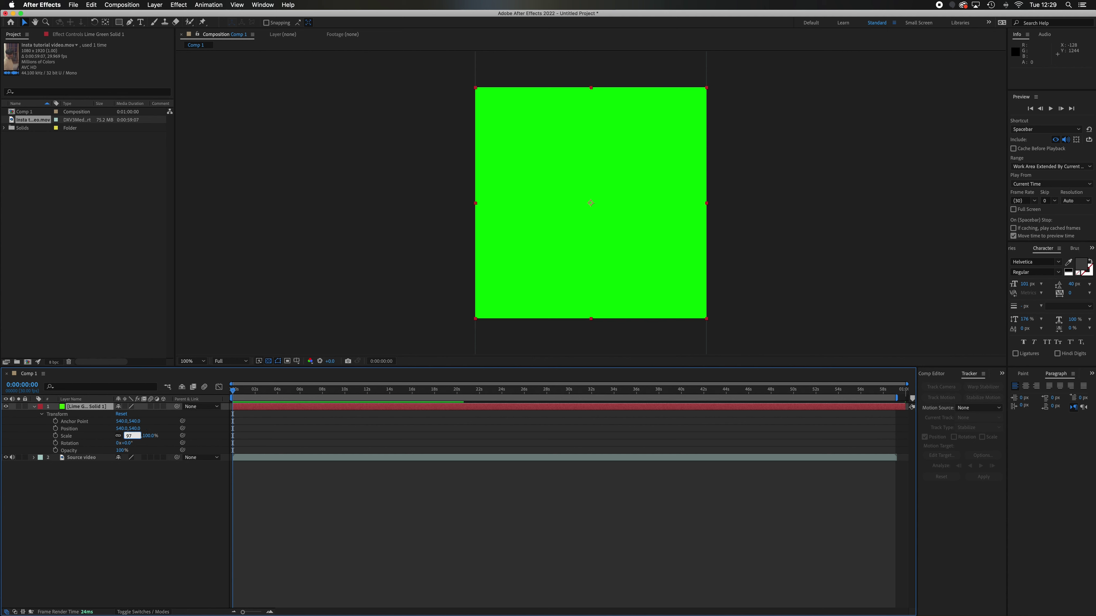
{"action": "key", "text": "Return"}
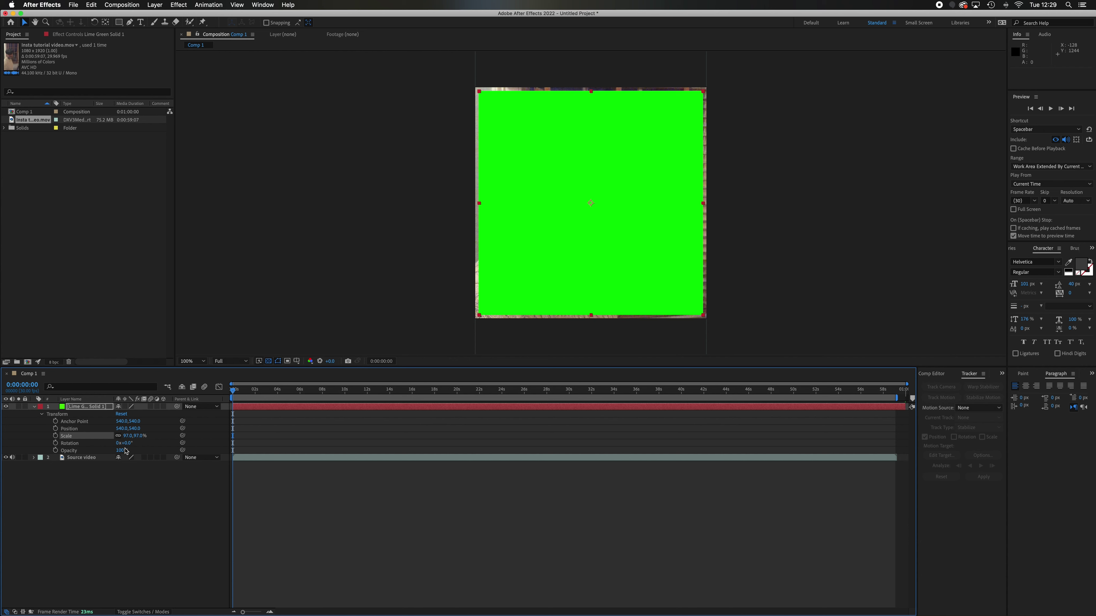
Try other scale values on the lime green solid and restore its scale to 97%
{"action": "mouse_move", "coordinate": [128, 440]}
{"action": "left_mouse_down"}
{"action": "mouse_move", "coordinate": [92, 438]}
{"action": "mouse_move", "coordinate": [146, 438]}
{"action": "mouse_move", "coordinate": [126, 441]}
{"action": "left_mouse_up"}
{"action": "left_click", "coordinate": [127, 437]}
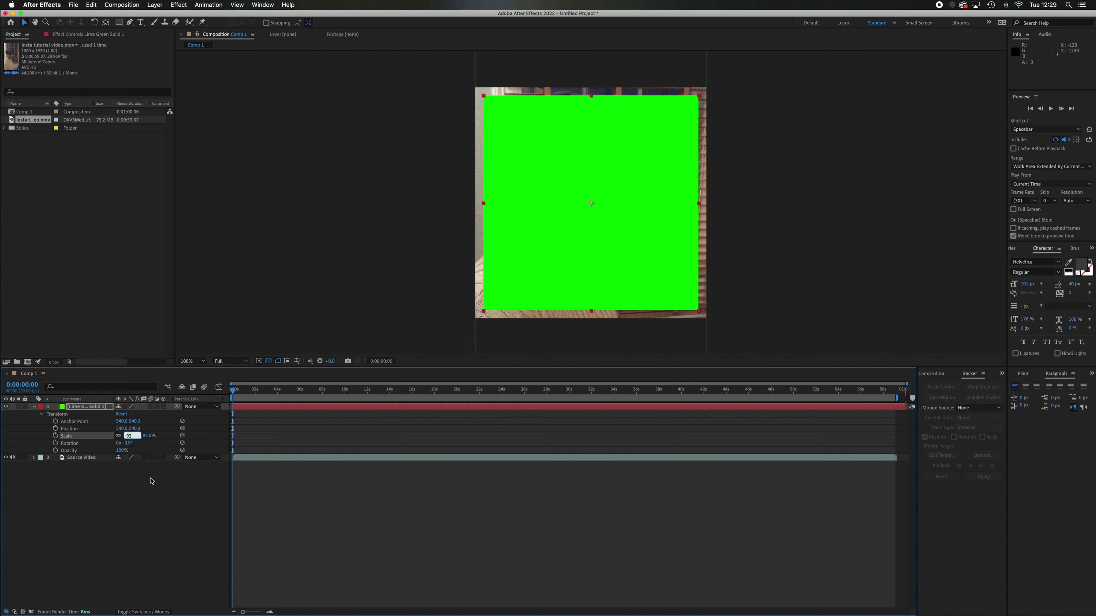
{"action": "type", "text": "97"}
{"action": "key", "text": "Return"}
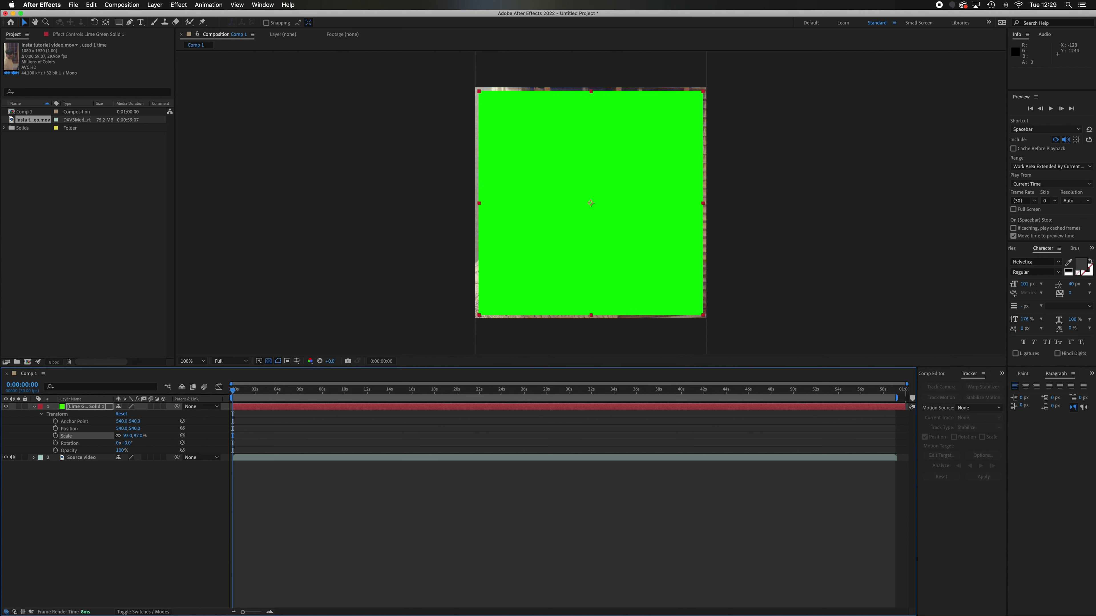
{"action": "left_click", "coordinate": [118, 435]}
{"action": "mouse_move", "coordinate": [126, 438]}
{"action": "left_mouse_down"}
{"action": "mouse_move", "coordinate": [108, 437]}
{"action": "mouse_move", "coordinate": [135, 437]}
{"action": "mouse_move", "coordinate": [119, 439]}
{"action": "left_mouse_up"}
{"action": "key", "text": "super+z"}
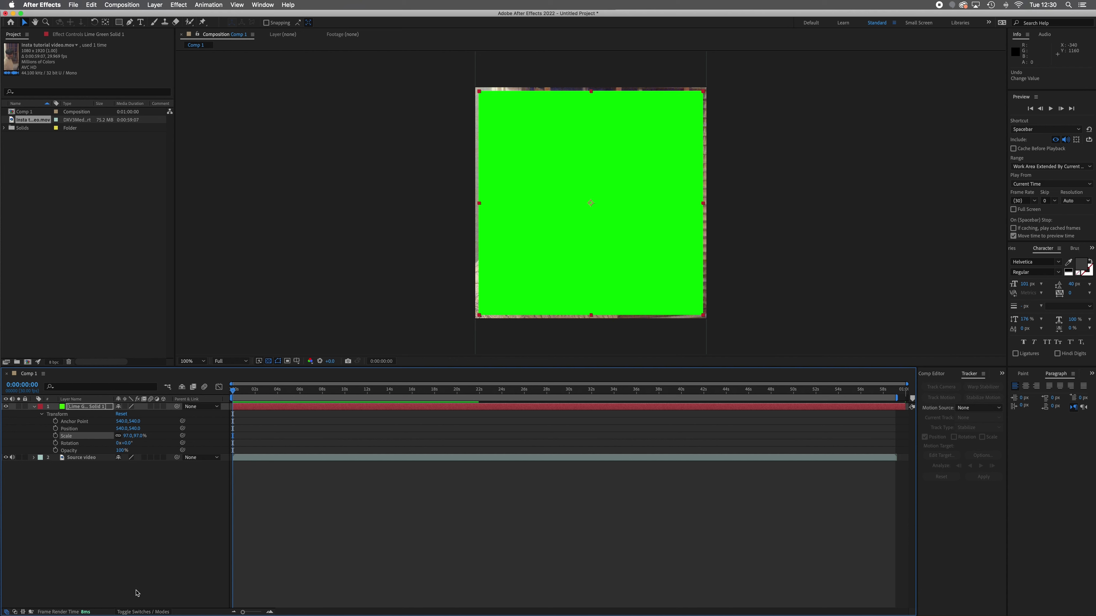
Hide the Source video layer and add a new 1080 x 1080 px white solid layer
{"action": "left_click", "coordinate": [6, 458]}
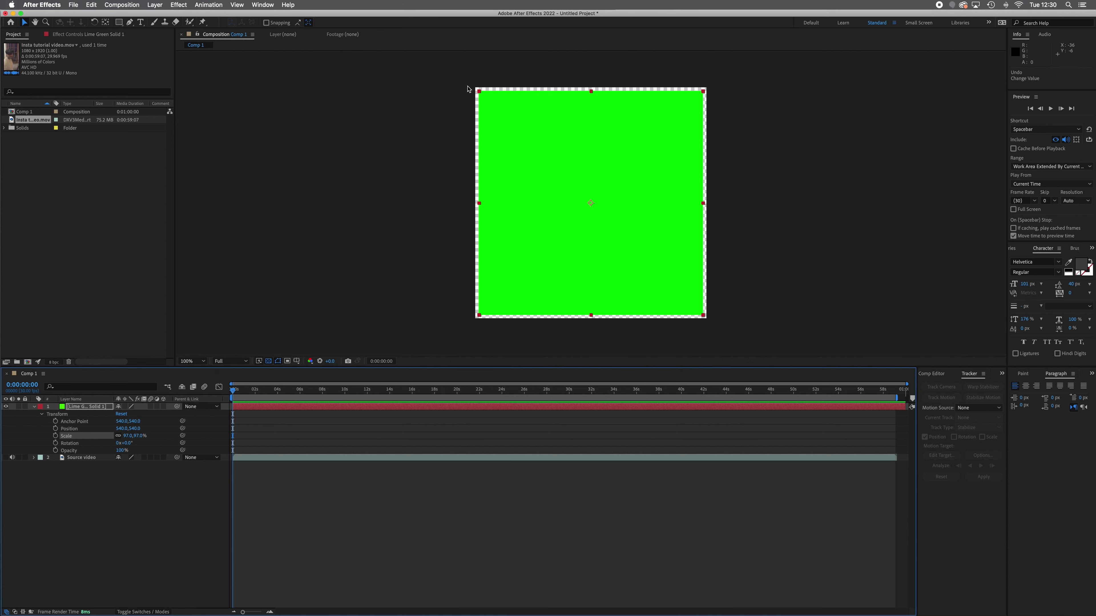
{"action": "left_click", "coordinate": [154, 5]}
{"action": "mouse_move", "coordinate": [199, 14]}
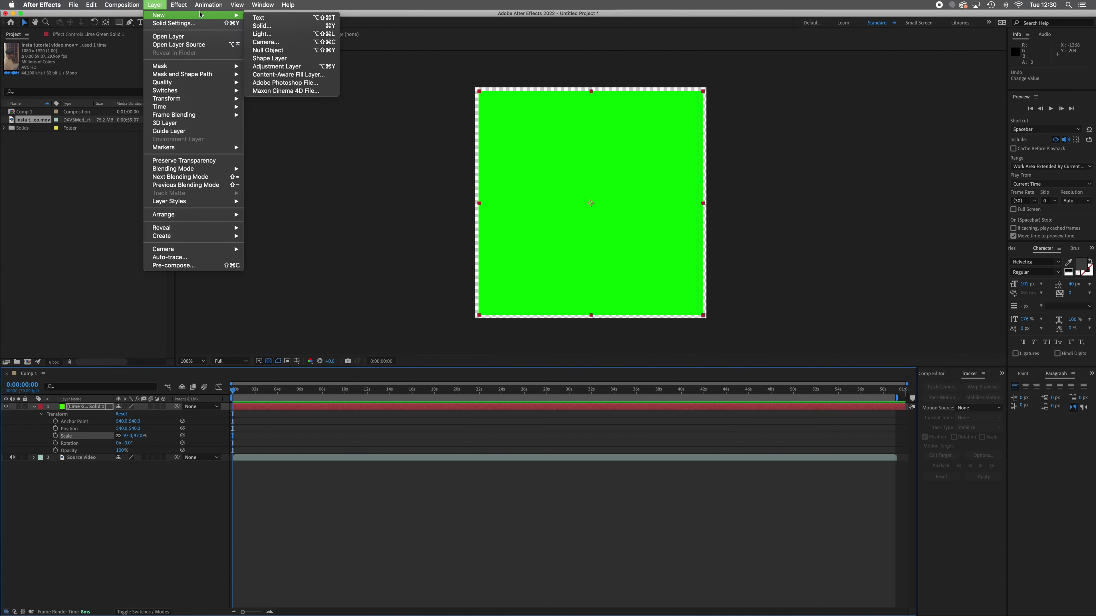
{"action": "left_click", "coordinate": [279, 26]}
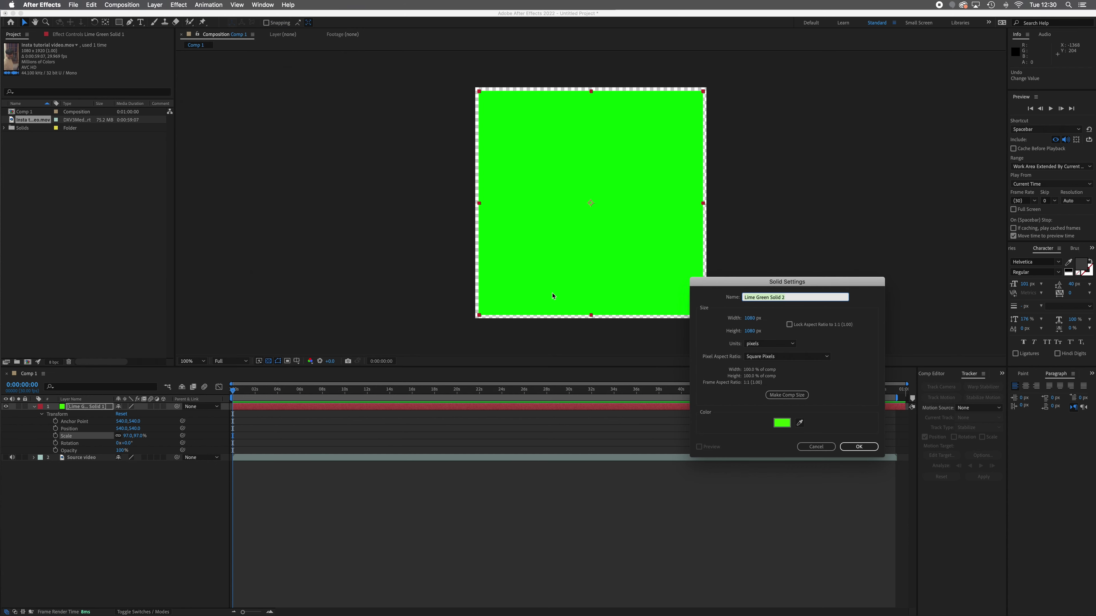
{"action": "left_click", "coordinate": [782, 423]}
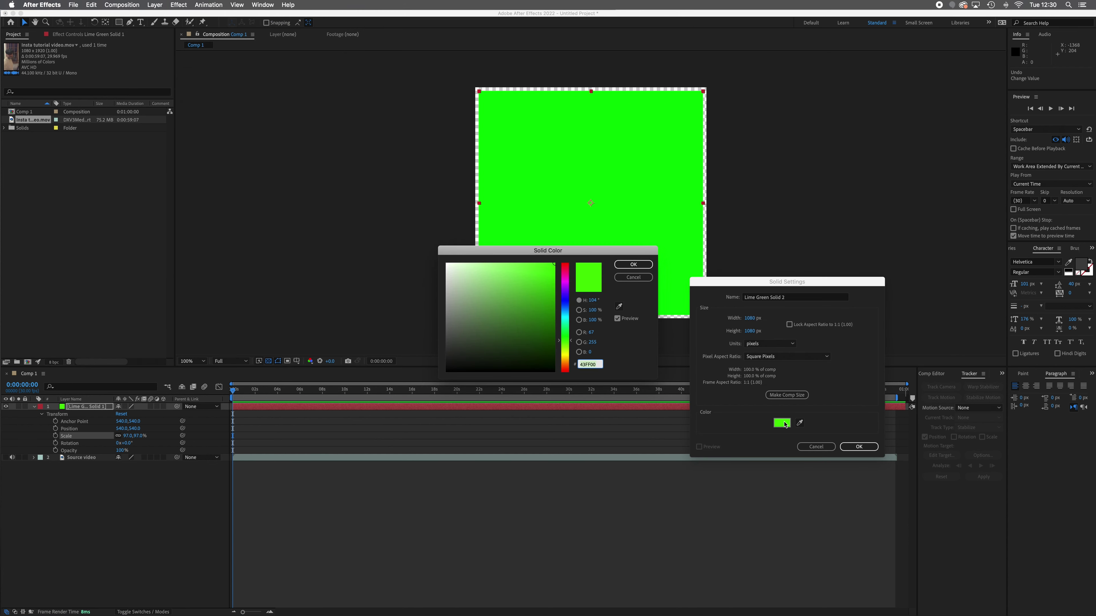
{"action": "left_click_drag", "start_coordinate": [537, 325], "coordinate": [406, 249]}
{"action": "left_click", "coordinate": [633, 265]}
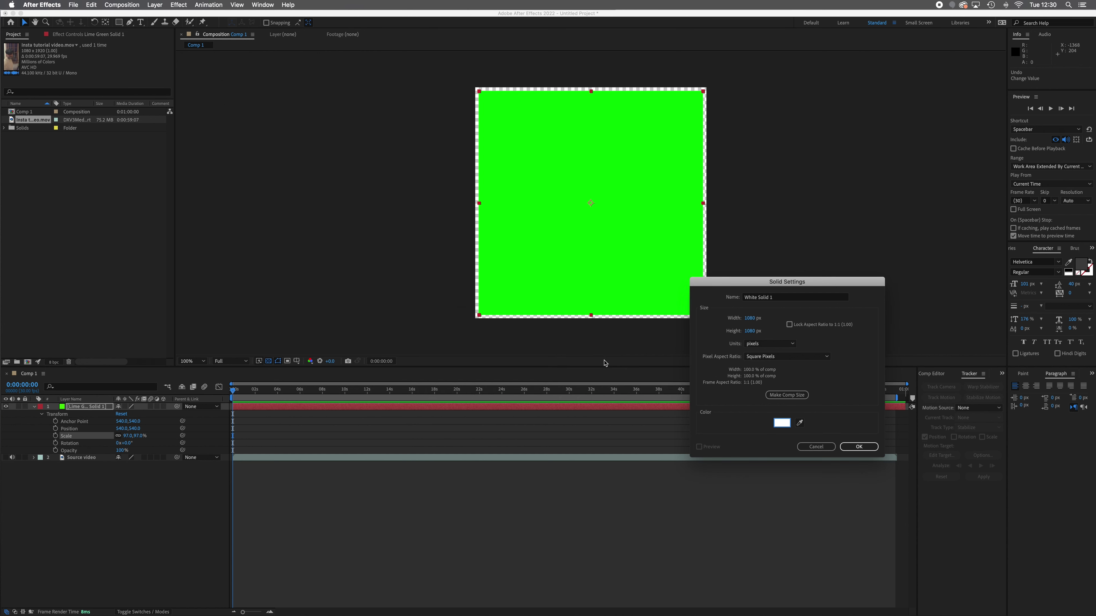
{"action": "left_click", "coordinate": [858, 447]}
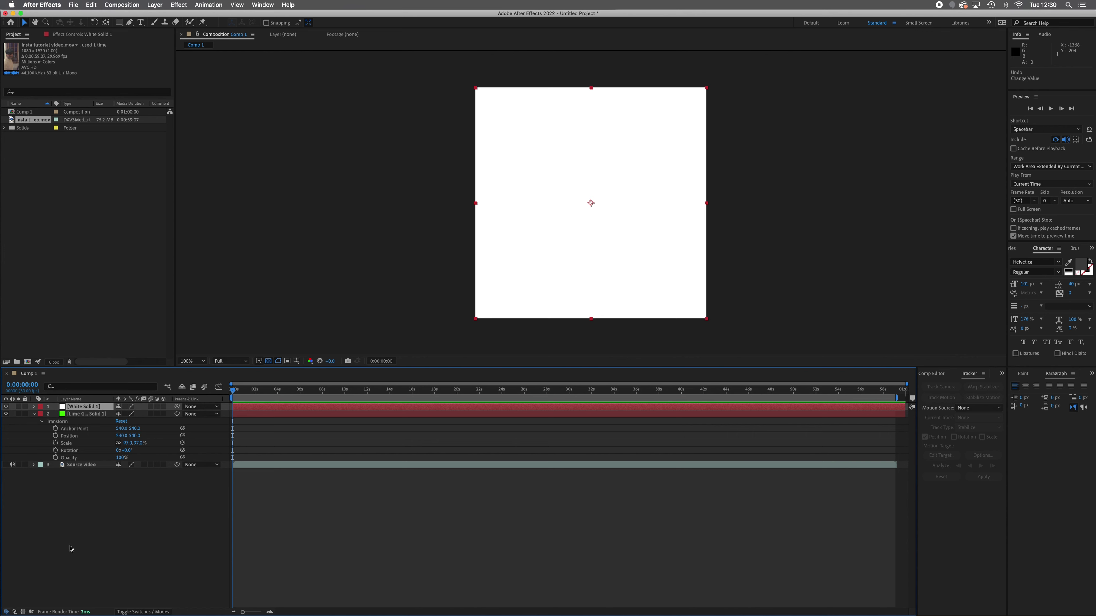
Move the white solid layer beneath the lime green solid in the layer stack
{"action": "left_click", "coordinate": [117, 554]}
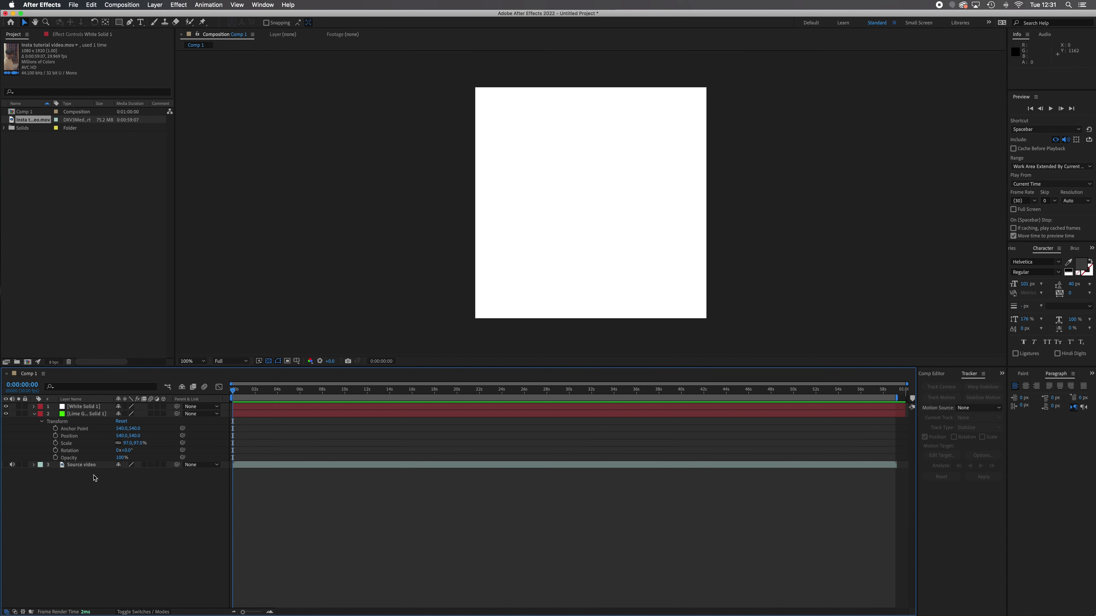
{"action": "left_click", "coordinate": [83, 406]}
{"action": "left_click_drag", "start_coordinate": [83, 408], "coordinate": [85, 453]}
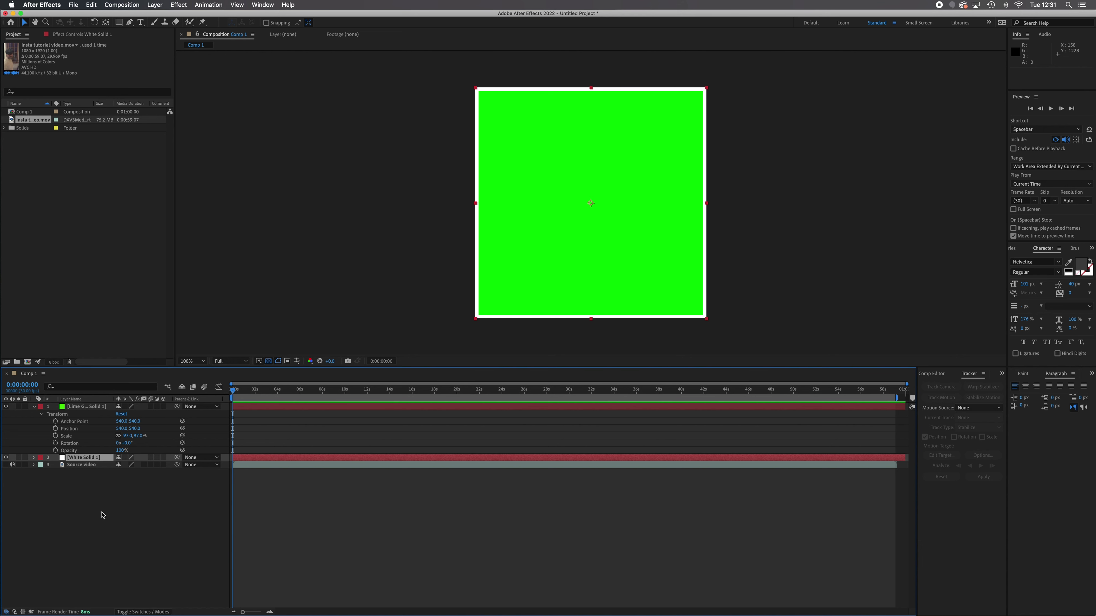
Rename the white solid layer as Background
{"action": "right_click", "coordinate": [95, 458]}
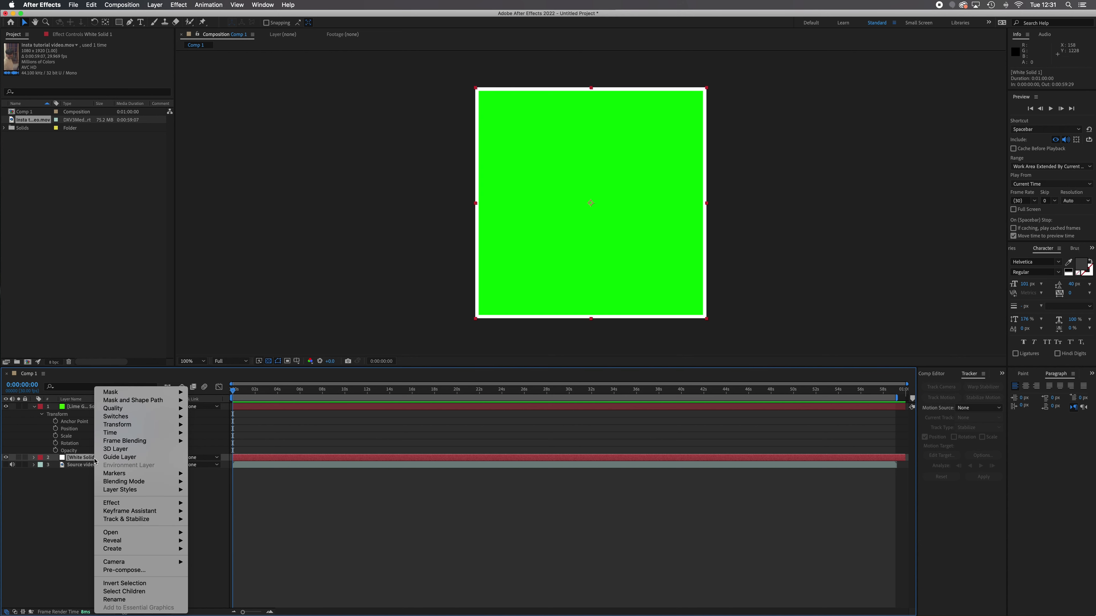
{"action": "left_click", "coordinate": [128, 600]}
{"action": "type", "text": "Background"}
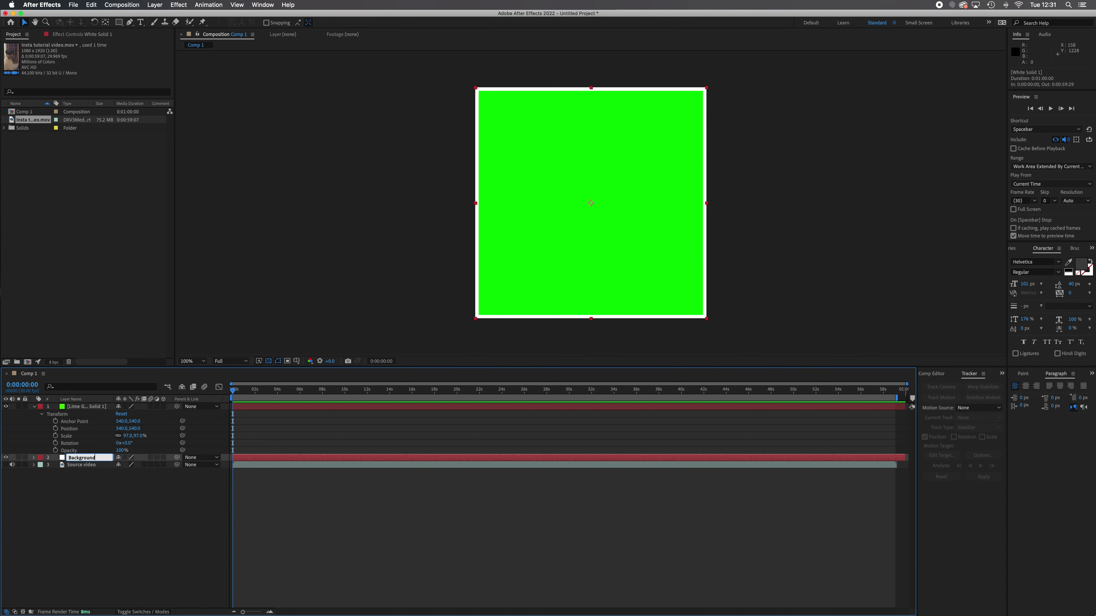
{"action": "left_click", "coordinate": [106, 535]}
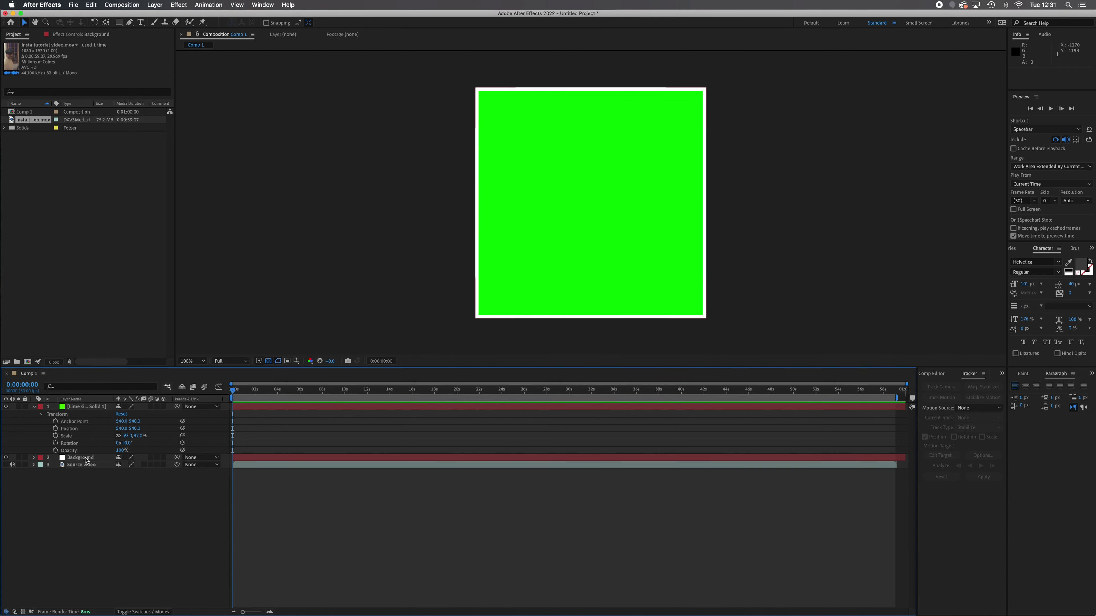
Select the Background layer and activate the Rectangle tool
{"action": "left_click", "coordinate": [86, 460]}
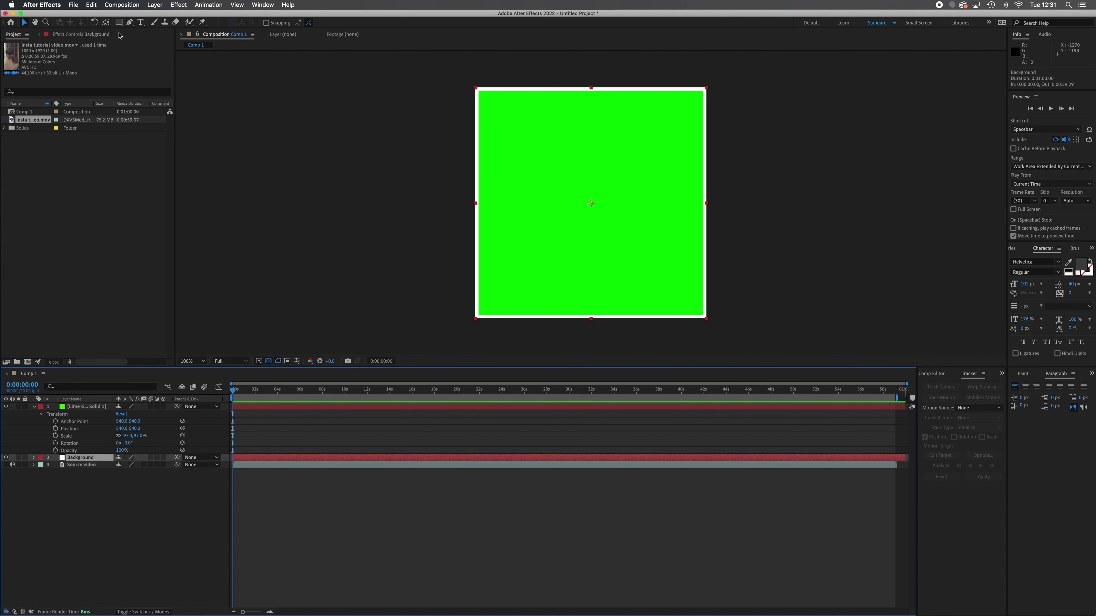
{"action": "left_click", "coordinate": [120, 24]}
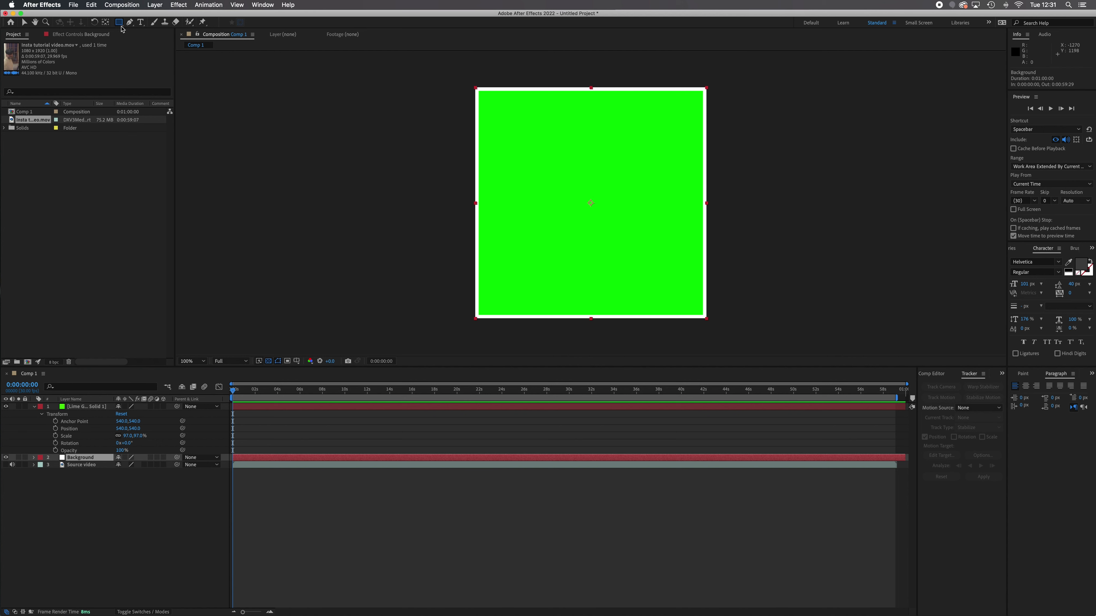
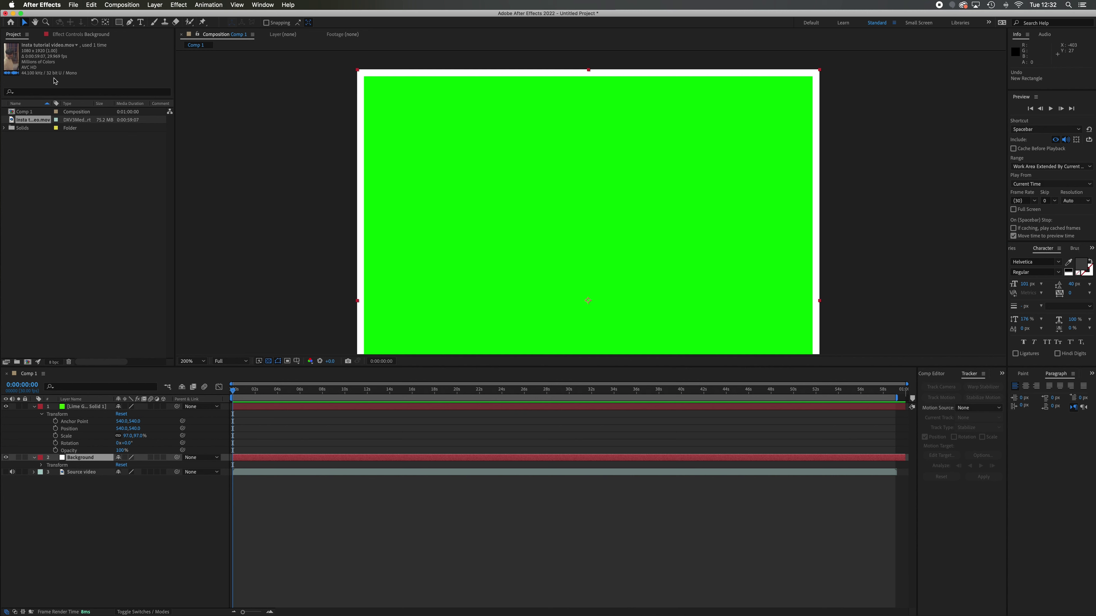
{"action": "left_click_drag", "start_coordinate": [602, 225], "coordinate": [483, 215]}
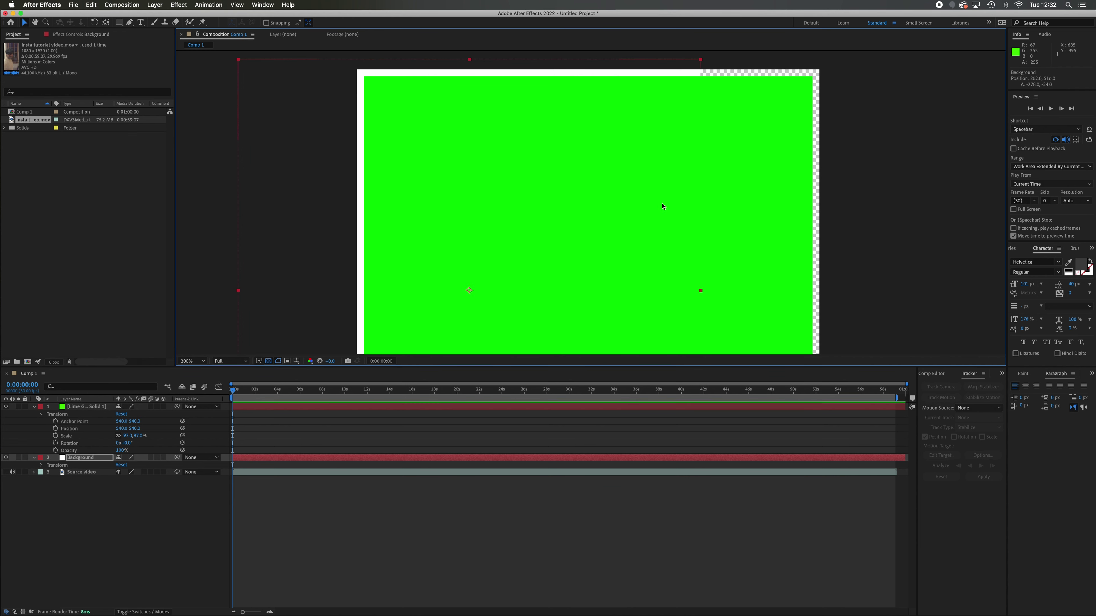
{"action": "key", "text": "super+z"}
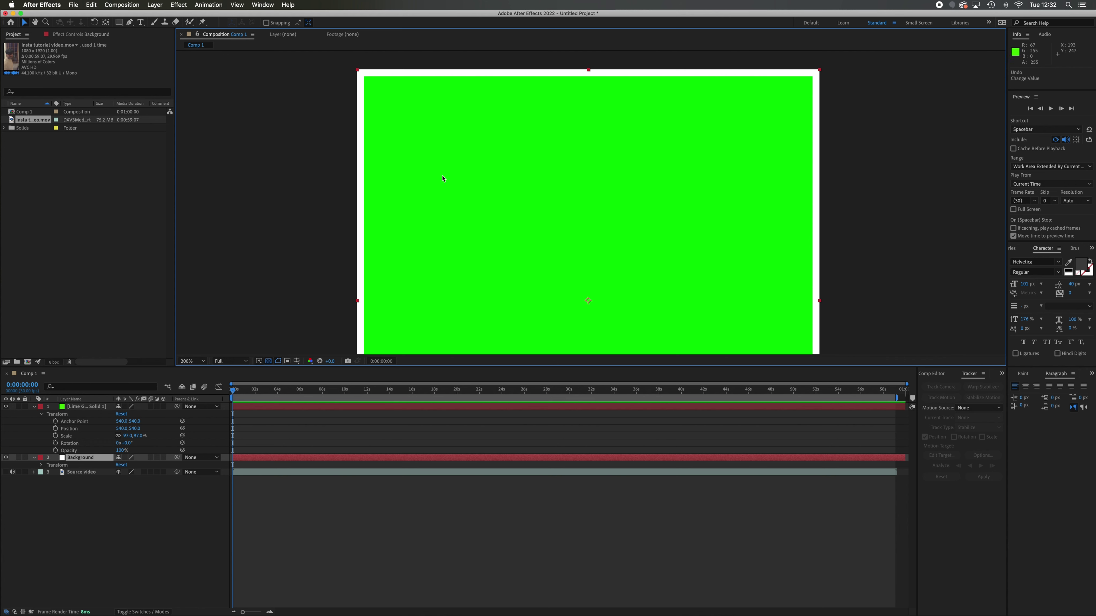
{"action": "scroll", "coordinate": [536, 220], "scroll_direction": "right", "scroll_amount": 2}
{"action": "scroll", "coordinate": [558, 147], "scroll_direction": "left", "scroll_amount": 2}
{"action": "scroll", "coordinate": [528, 142], "scroll_direction": "right", "scroll_amount": 2}
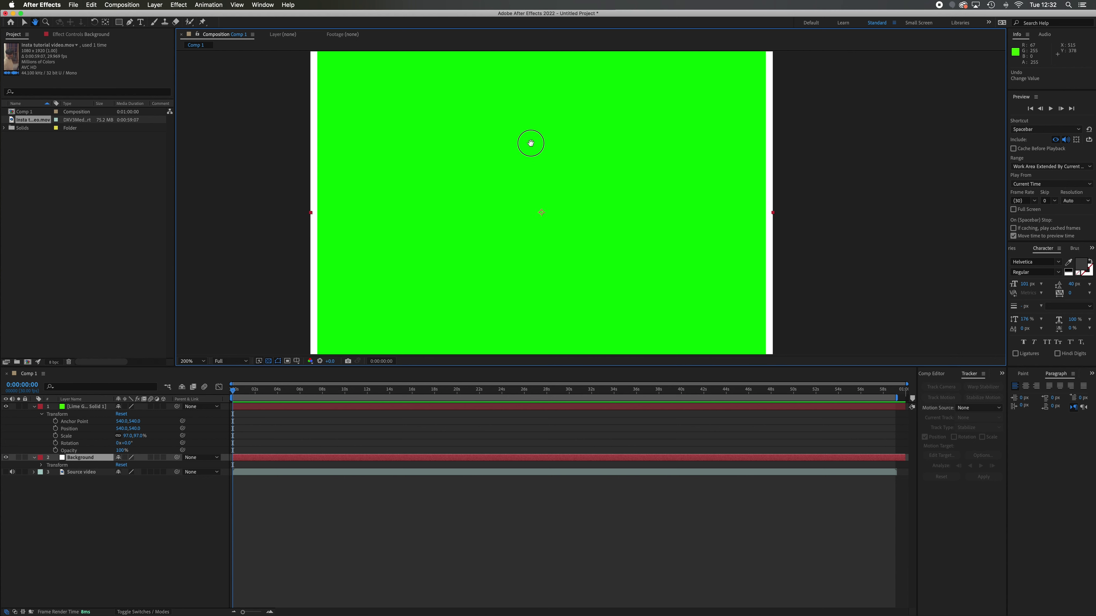
{"action": "scroll", "coordinate": [578, 173], "scroll_direction": "down", "scroll_amount": 2}
{"action": "left_click_drag", "start_coordinate": [567, 196], "coordinate": [499, 203]}
{"action": "scroll", "coordinate": [482, 186], "scroll_direction": "up", "scroll_amount": 1}
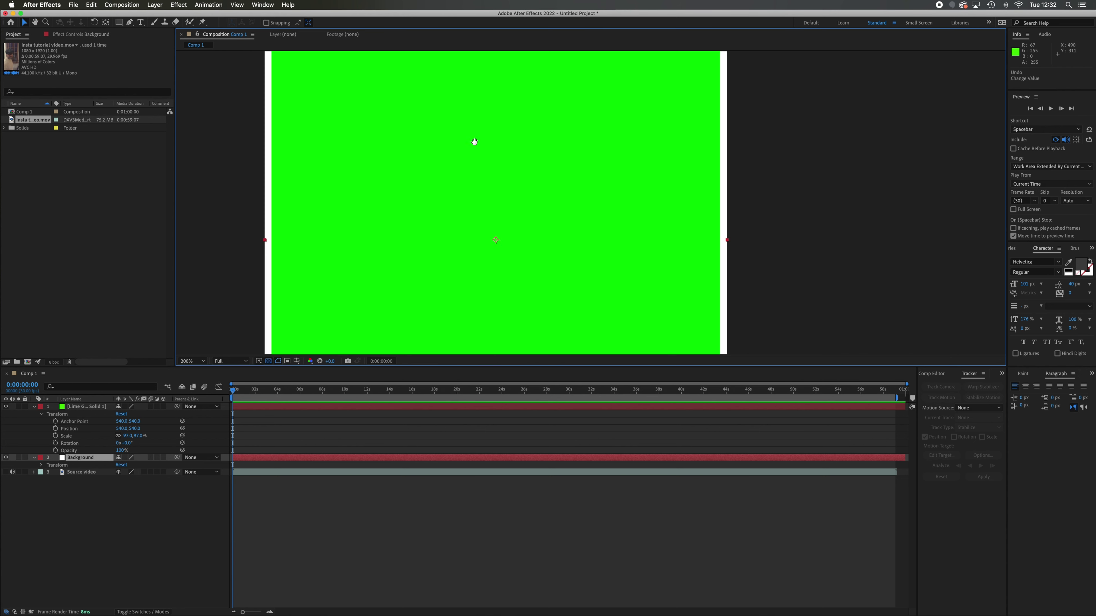
{"action": "left_click_drag", "start_coordinate": [475, 142], "coordinate": [564, 274]}
Draw a rectangular mask on the Background layer, following the top and side edges of the green guide
{"action": "left_click", "coordinate": [118, 23]}
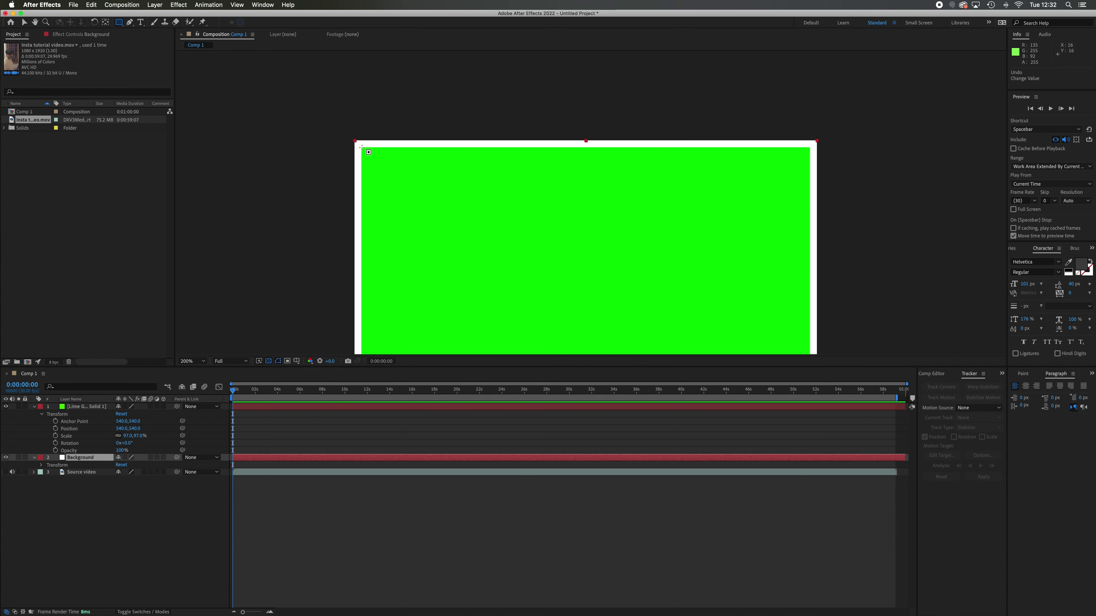
{"action": "mouse_move", "coordinate": [361, 147]}
{"action": "left_mouse_down"}
{"action": "mouse_move", "coordinate": [615, 370]}
{"action": "mouse_move", "coordinate": [680, 404]}
{"action": "mouse_move", "coordinate": [706, 541]}
{"action": "mouse_move", "coordinate": [790, 475]}
{"action": "mouse_move", "coordinate": [808, 351]}
{"action": "left_mouse_up"}
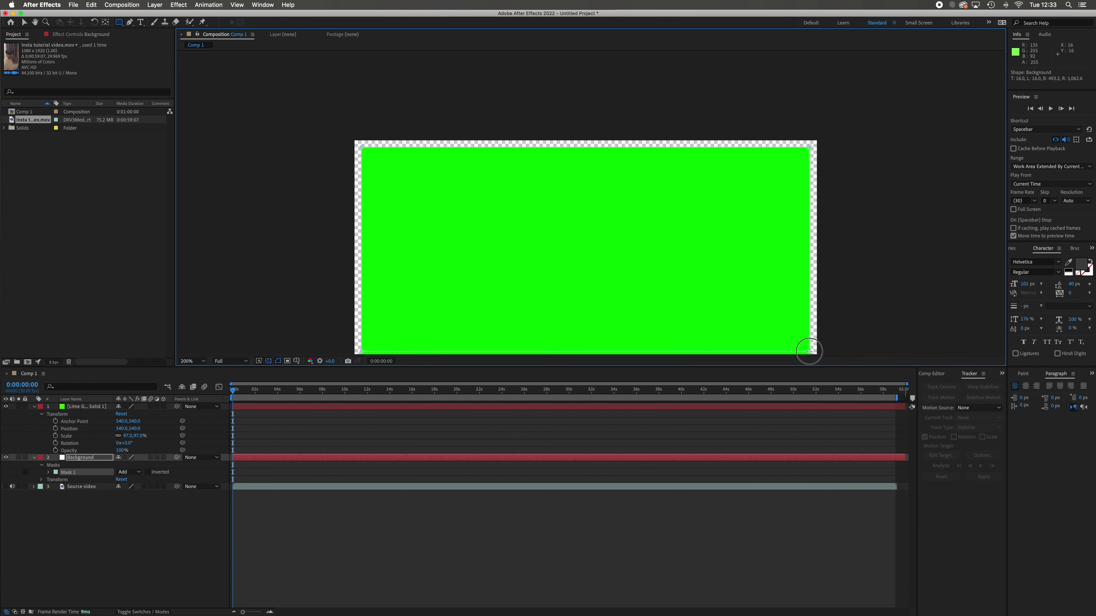
{"action": "left_click_drag", "start_coordinate": [808, 351], "coordinate": [809, 351]}
{"action": "key", "text": "h"}
{"action": "left_click_drag", "start_coordinate": [678, 320], "coordinate": [678, 73]}
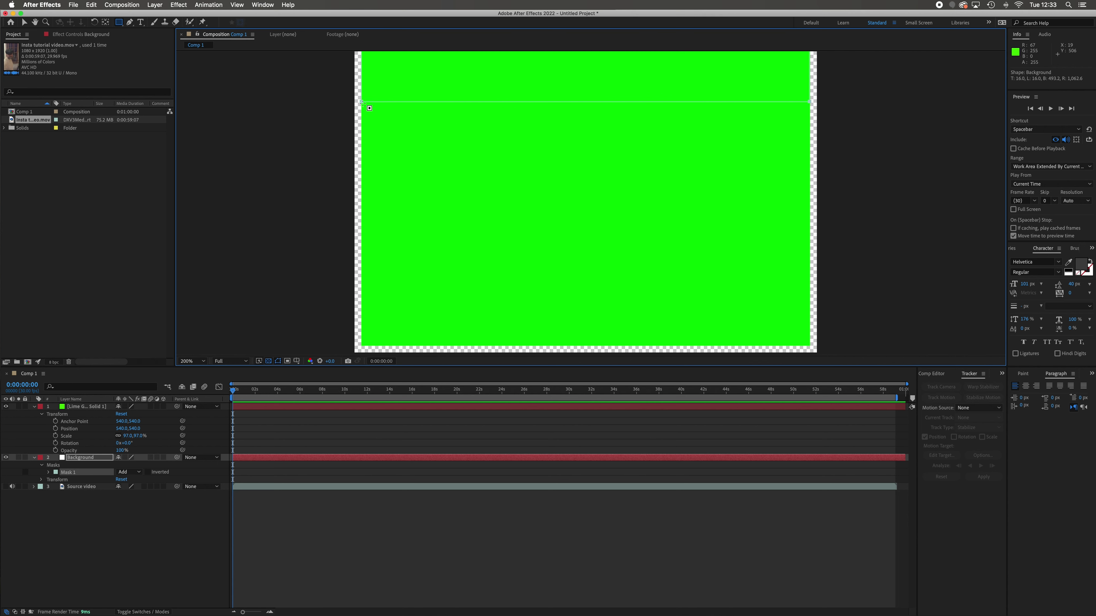
{"action": "left_click", "coordinate": [24, 23]}
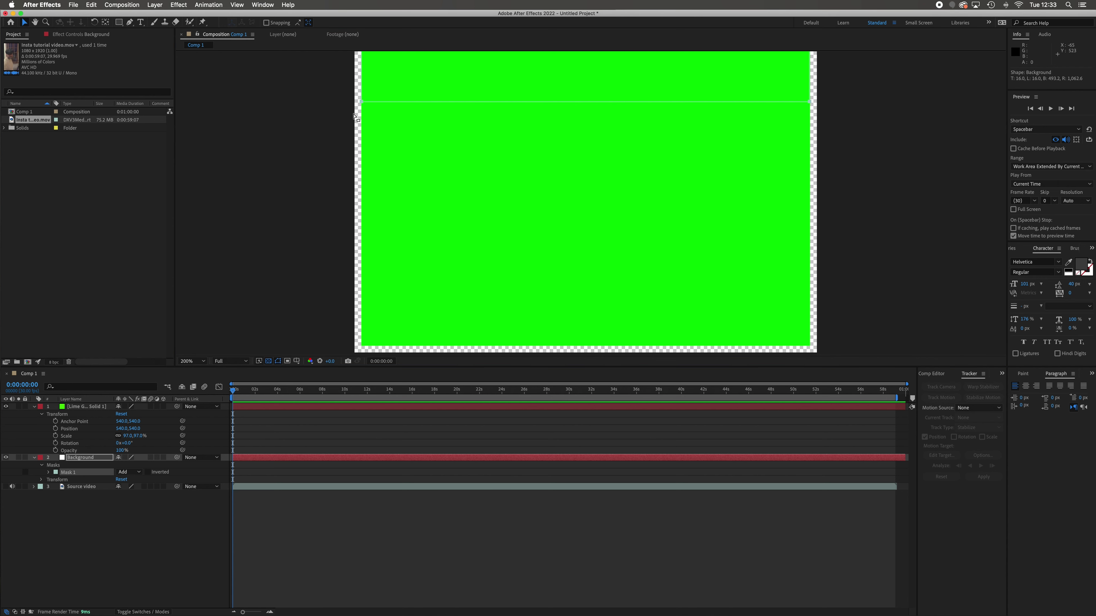
{"action": "left_click", "coordinate": [361, 102]}
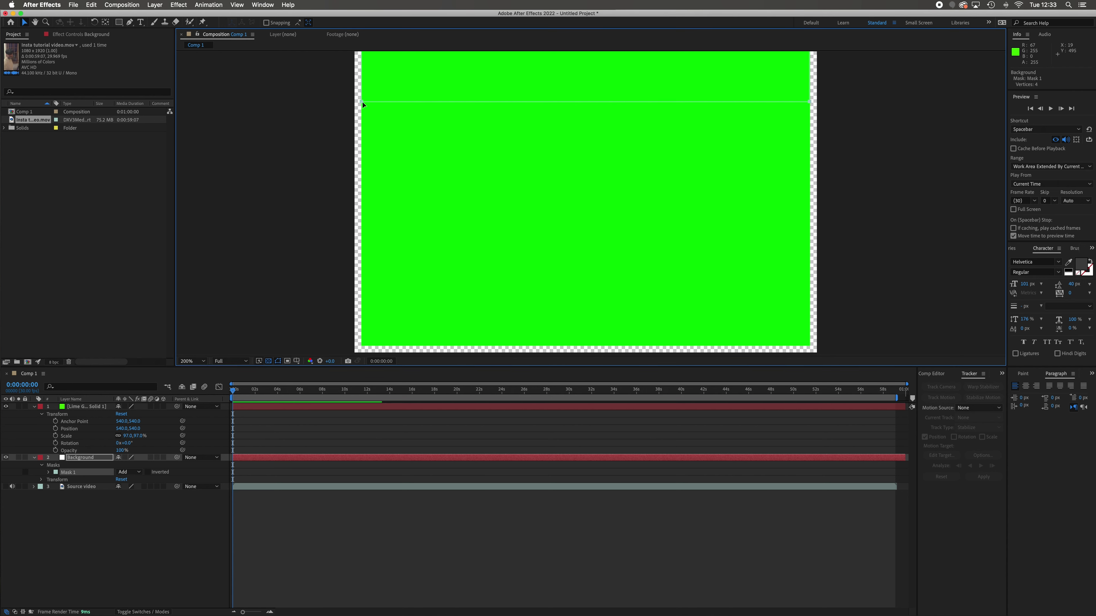
{"action": "left_click_drag", "start_coordinate": [361, 102], "coordinate": [363, 346]}
{"action": "key", "text": "super+z"}
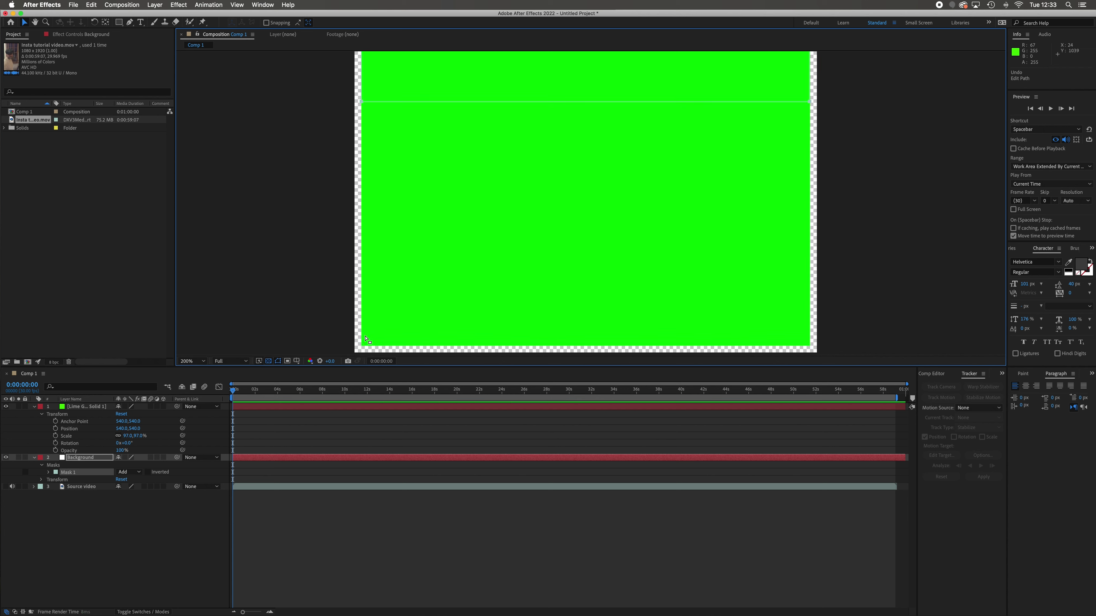
Stretch the mask's lower edge down to the bottom edge of the green guide
{"action": "left_click", "coordinate": [474, 93]}
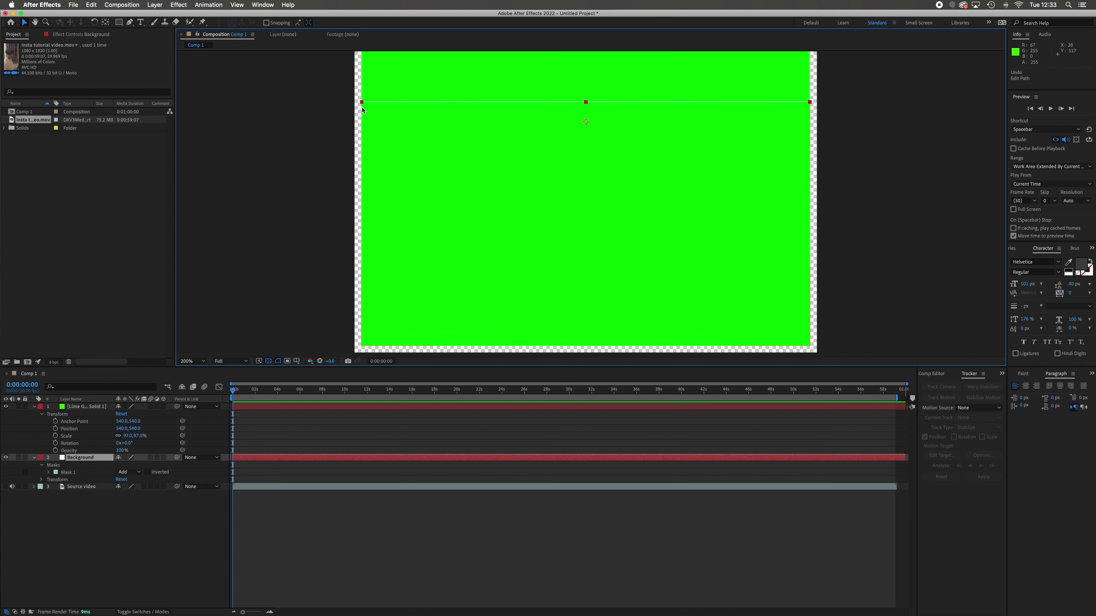
{"action": "left_click_drag", "start_coordinate": [585, 102], "coordinate": [587, 347]}
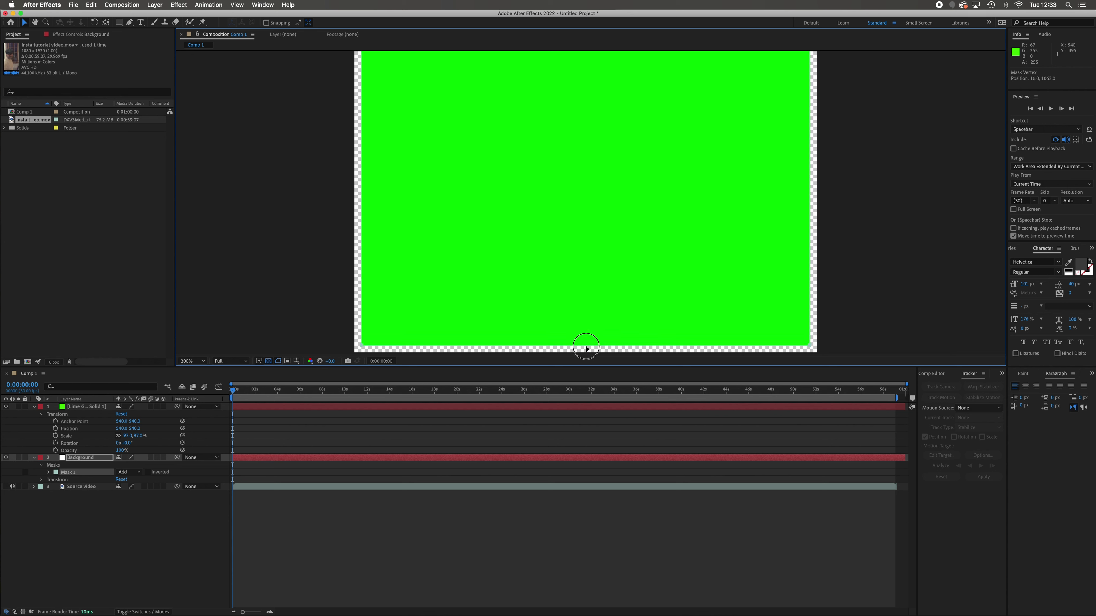
{"action": "left_click_drag", "start_coordinate": [587, 348], "coordinate": [587, 347]}
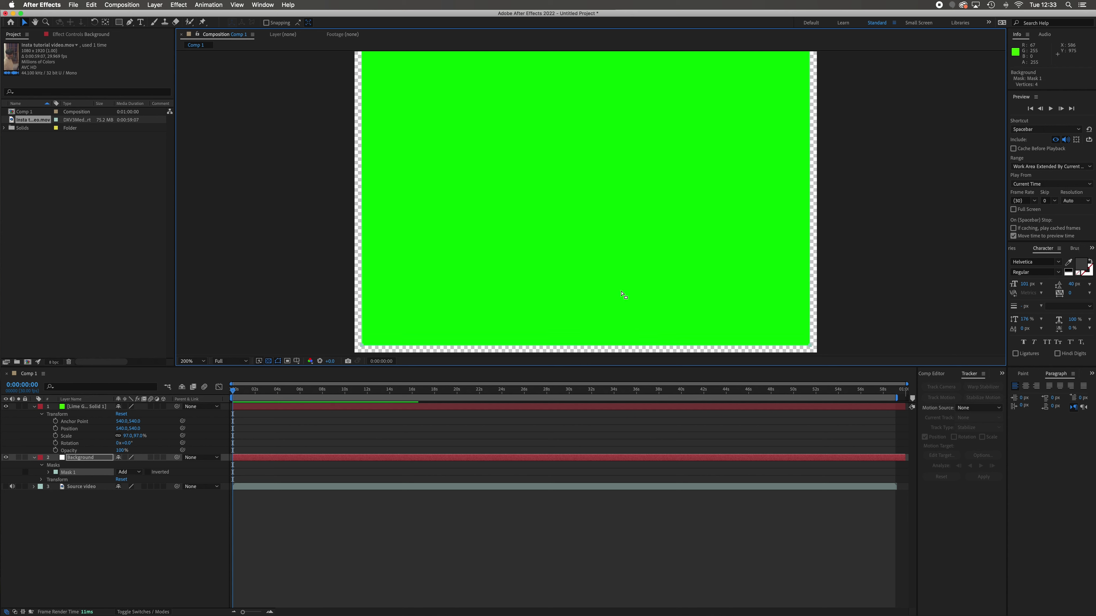
Select the Background layer and hide the lime green solid layer
{"action": "key", "text": "comma"}
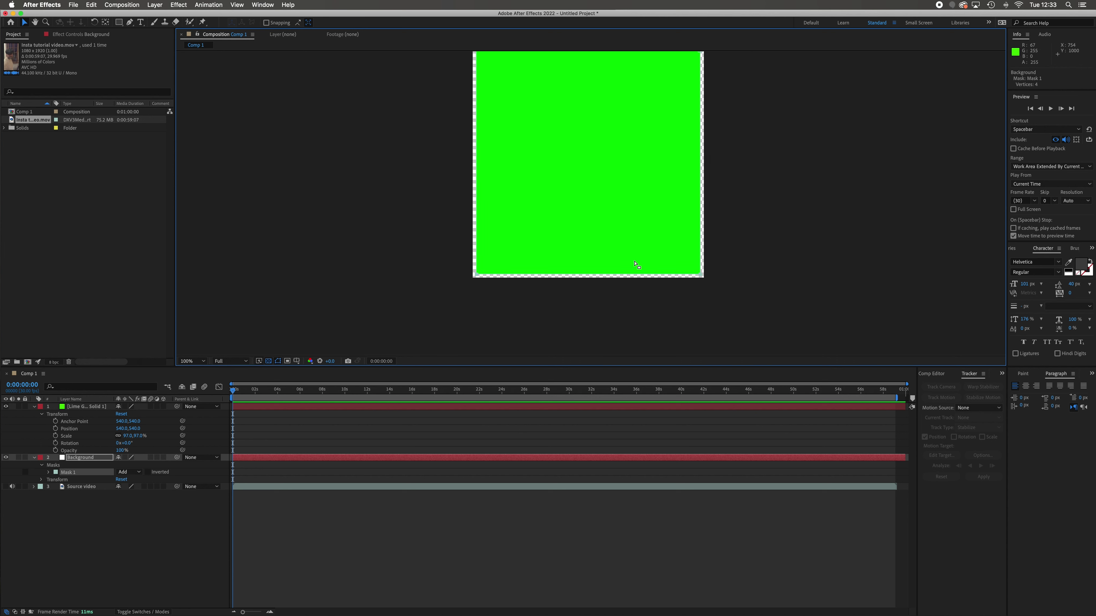
{"action": "key", "text": "space"}
{"action": "left_click_drag", "start_coordinate": [736, 266], "coordinate": [734, 288]}
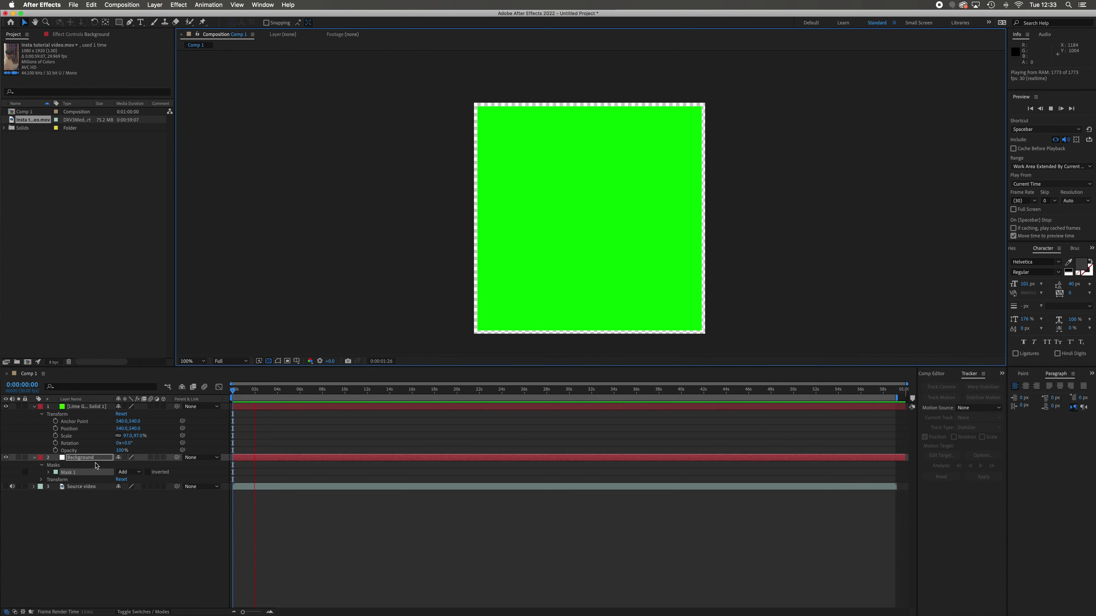
{"action": "left_click", "coordinate": [85, 474]}
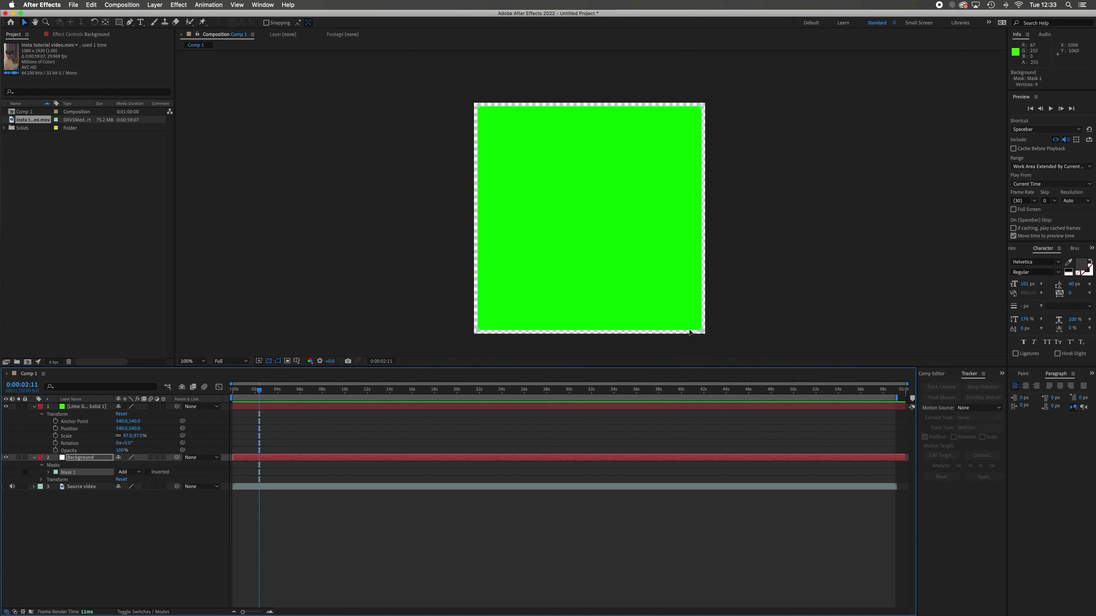
{"action": "left_click", "coordinate": [97, 460]}
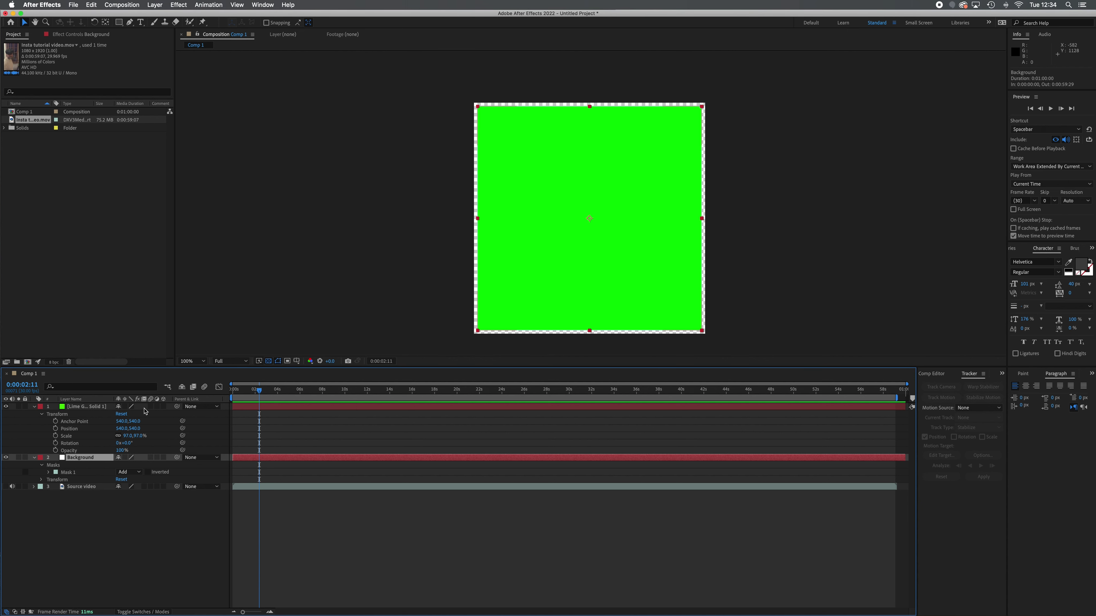
{"action": "left_click", "coordinate": [6, 407]}
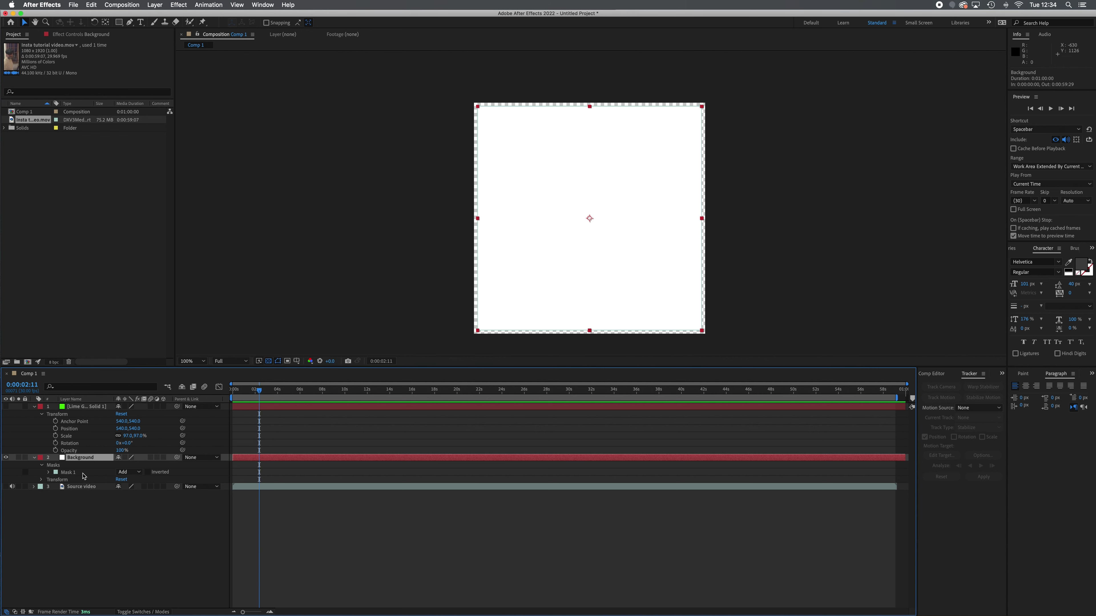
Invert Mask 1 on the Background layer, keeping it in Add mode
{"action": "left_click", "coordinate": [34, 457]}
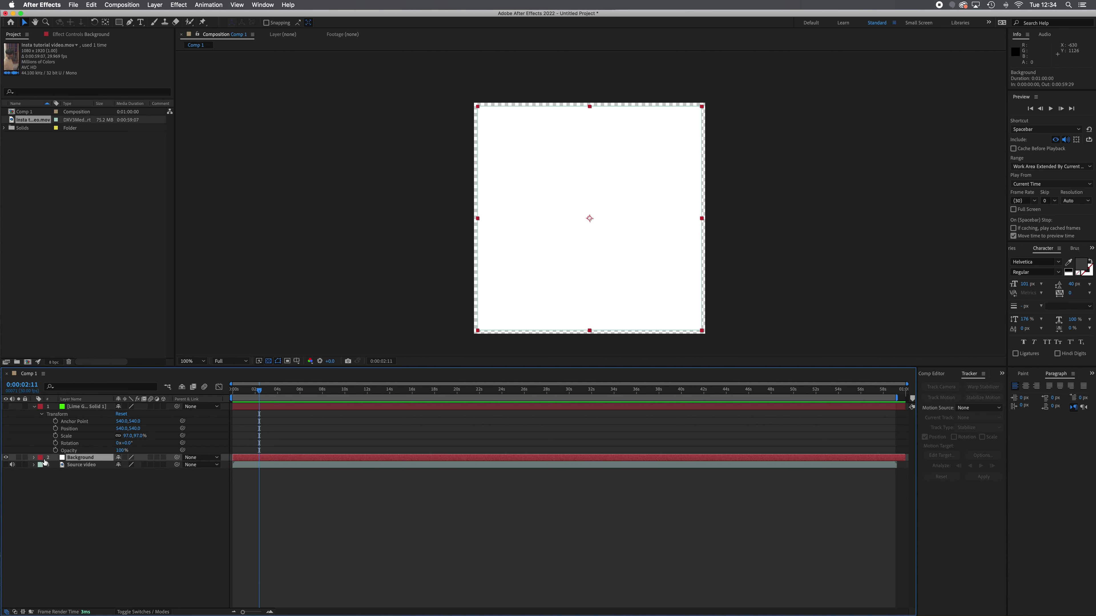
{"action": "left_click", "coordinate": [34, 458]}
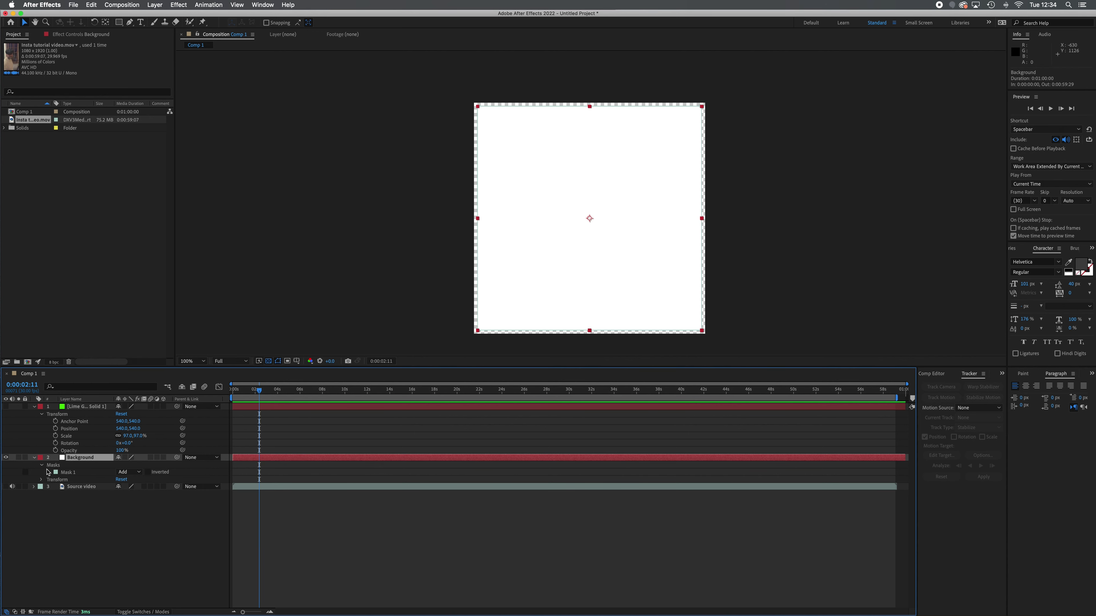
{"action": "left_click", "coordinate": [42, 466]}
{"action": "left_click", "coordinate": [42, 466]}
{"action": "left_click", "coordinate": [49, 473]}
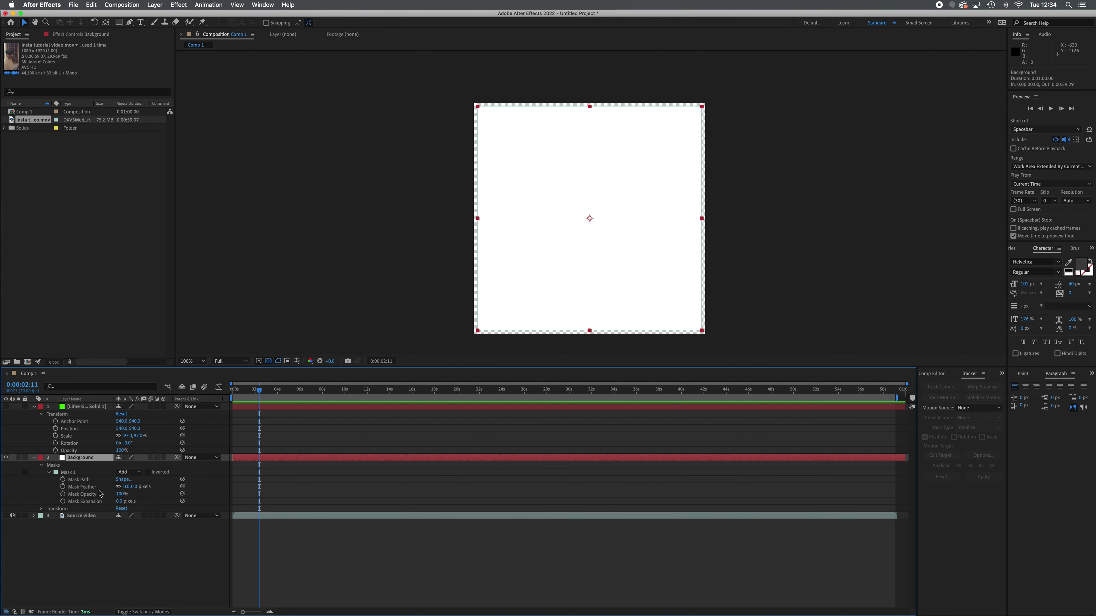
{"action": "left_click", "coordinate": [49, 473]}
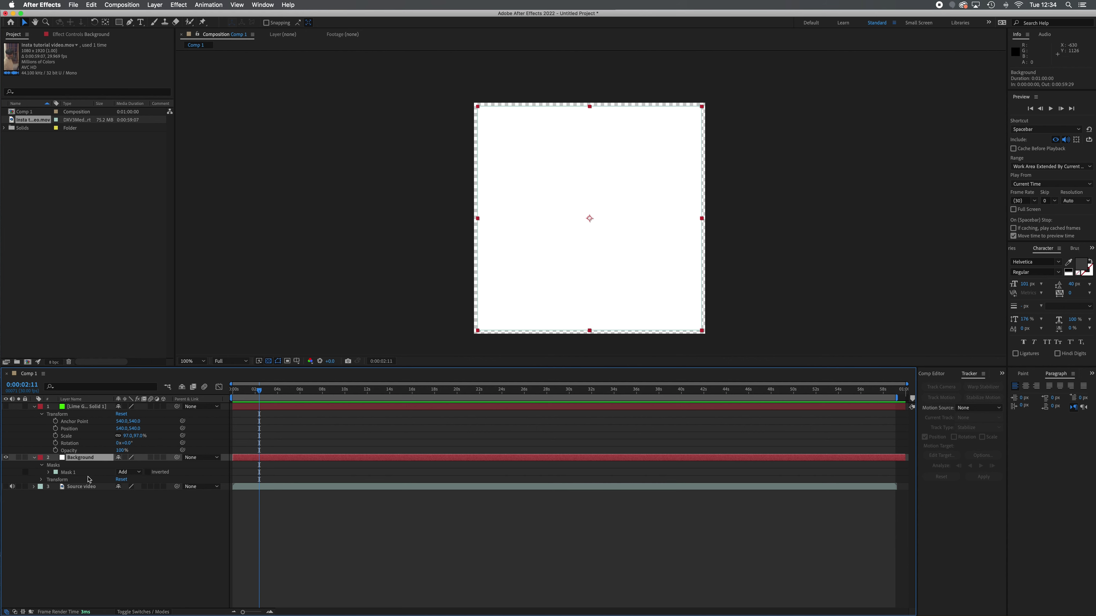
{"action": "left_click", "coordinate": [149, 473]}
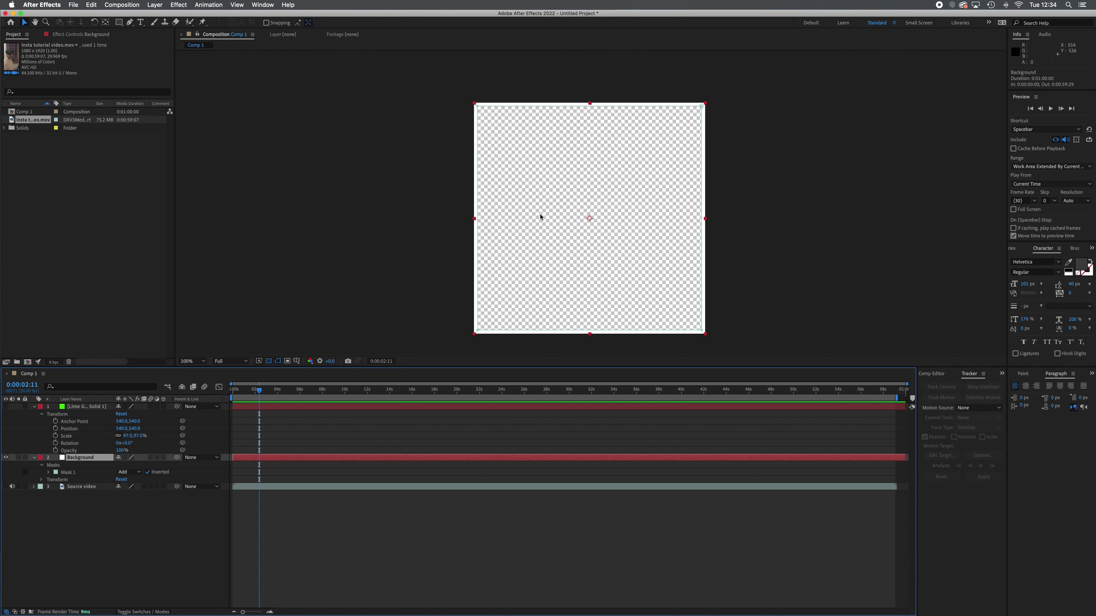
Try Subtract mode on Mask 1 with inversion off, and return it to Add mode with Inverted enabled
{"action": "left_click", "coordinate": [148, 473]}
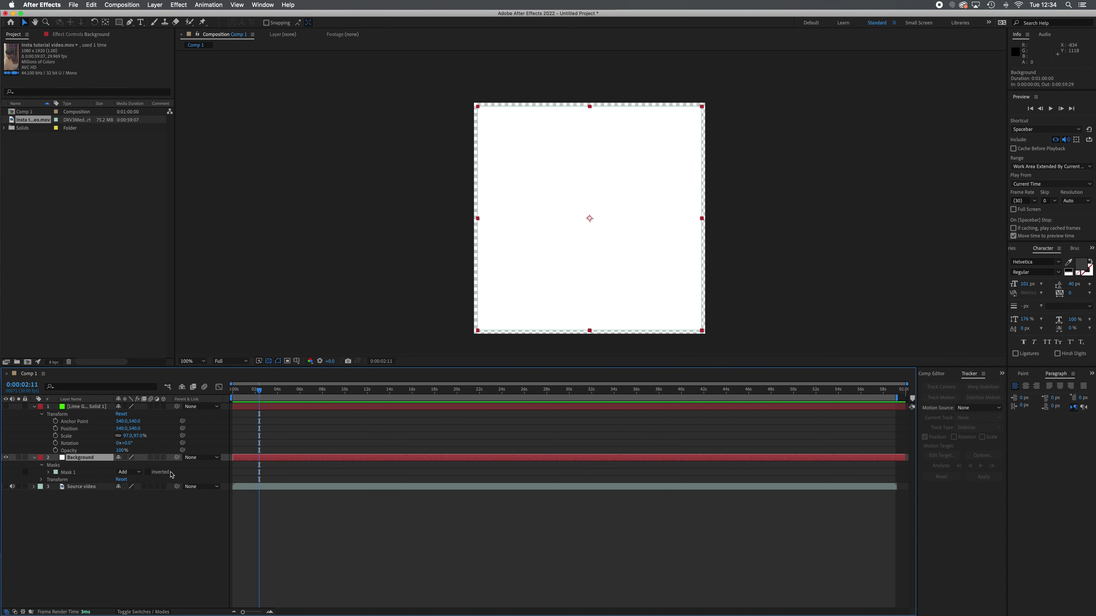
{"action": "left_click", "coordinate": [139, 472]}
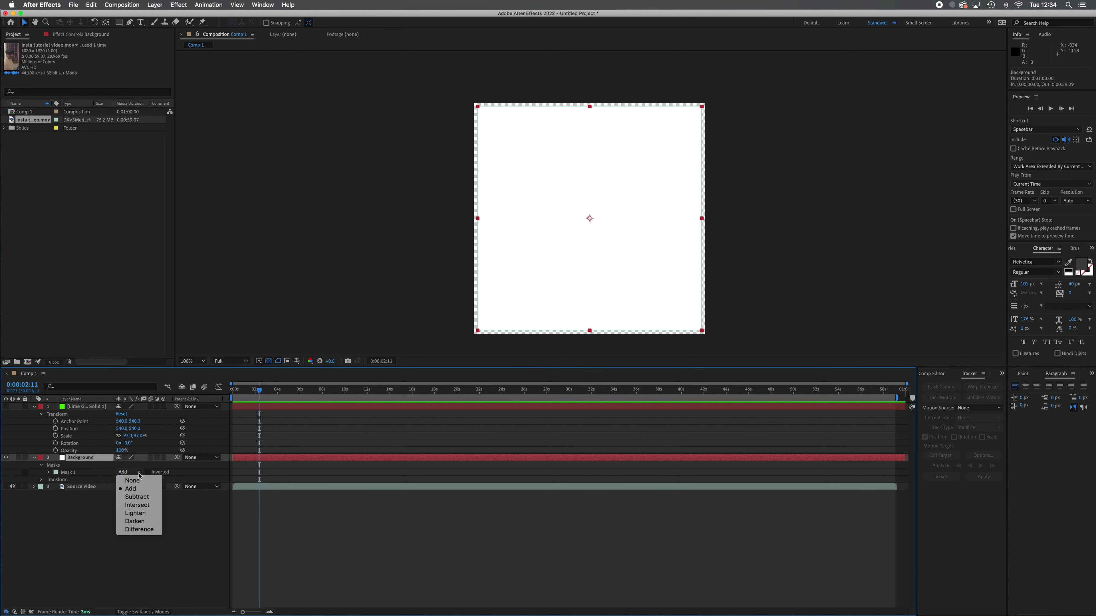
{"action": "left_click", "coordinate": [148, 498]}
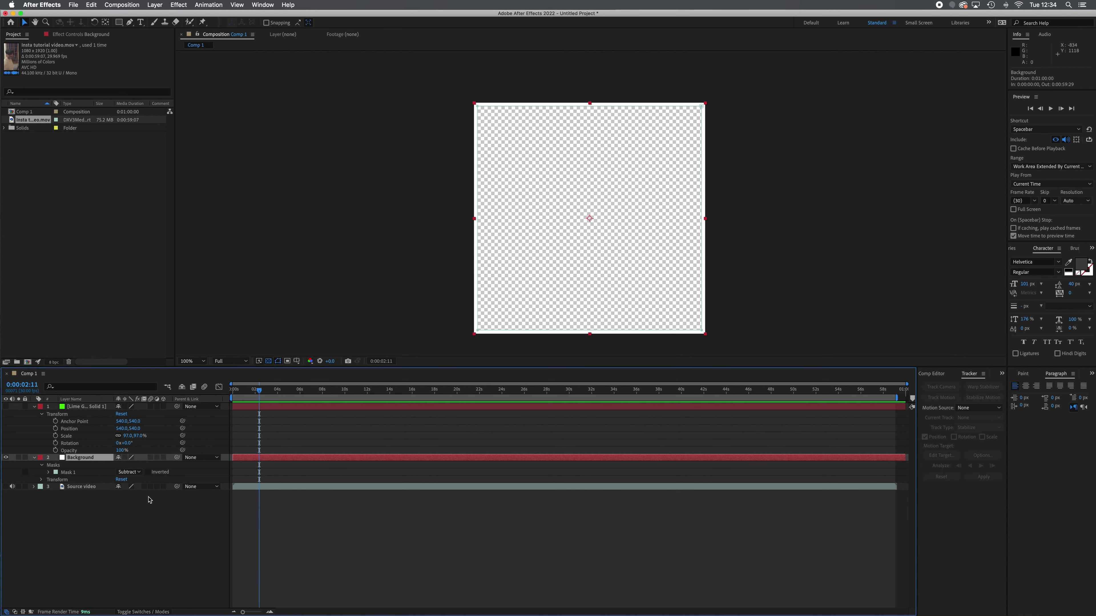
{"action": "left_click", "coordinate": [139, 472]}
{"action": "left_click", "coordinate": [141, 489]}
{"action": "left_click", "coordinate": [148, 472]}
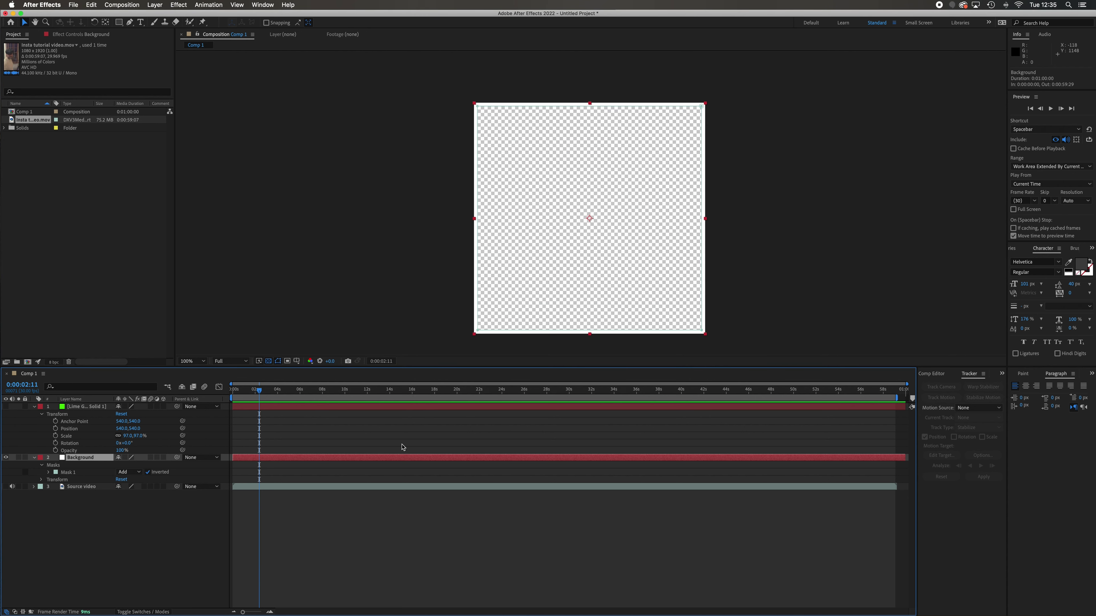
Deselect the Background layer, show the Source video layer and scrub through the framed footage
{"action": "left_click", "coordinate": [788, 256]}
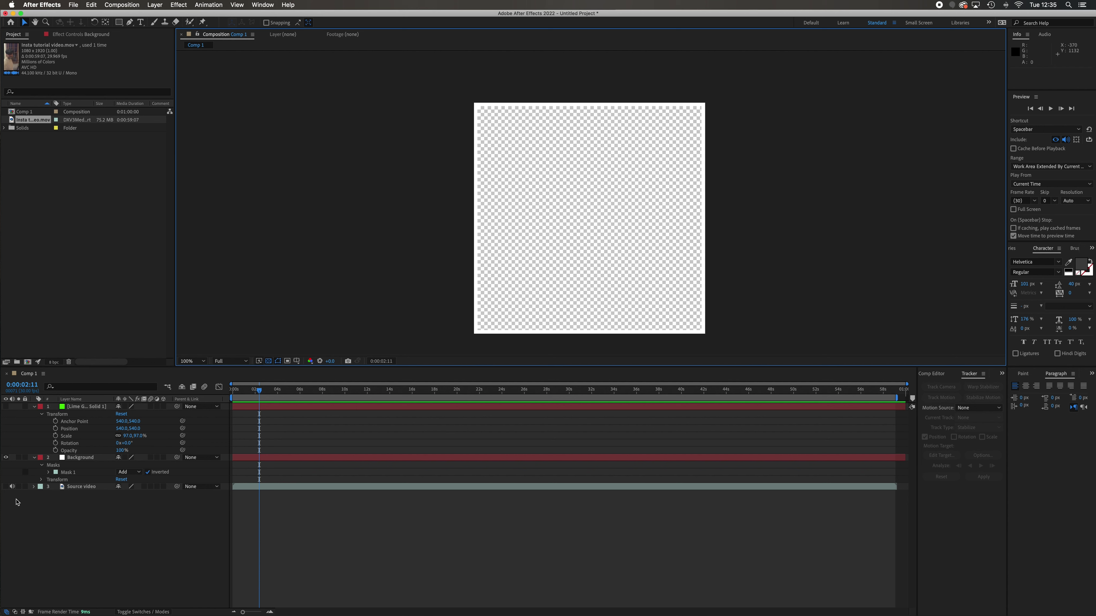
{"action": "left_click", "coordinate": [6, 487]}
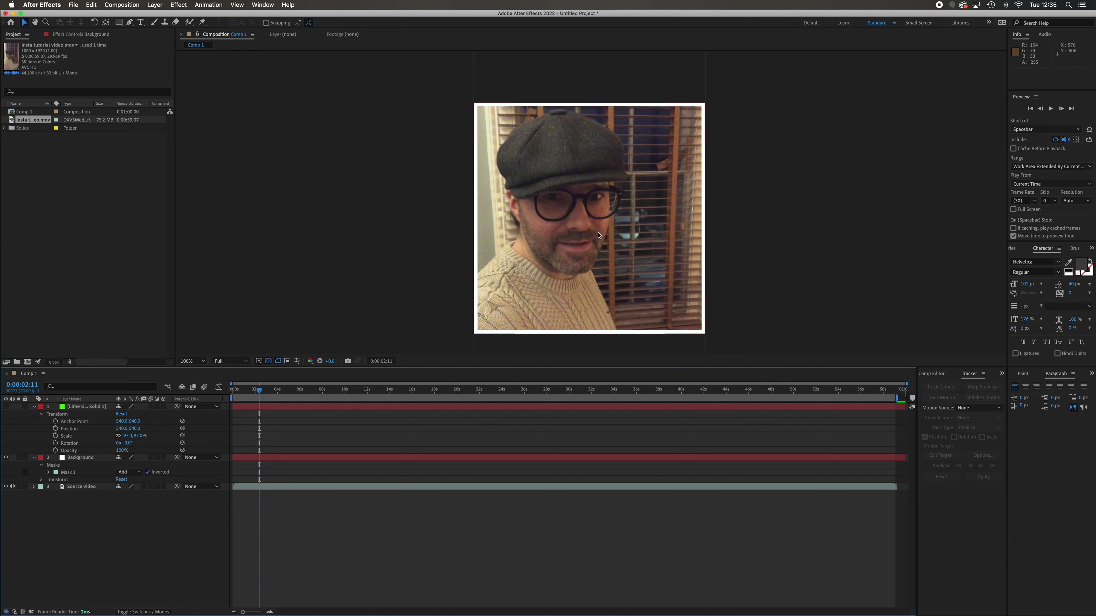
{"action": "left_click_drag", "start_coordinate": [260, 391], "coordinate": [190, 431]}
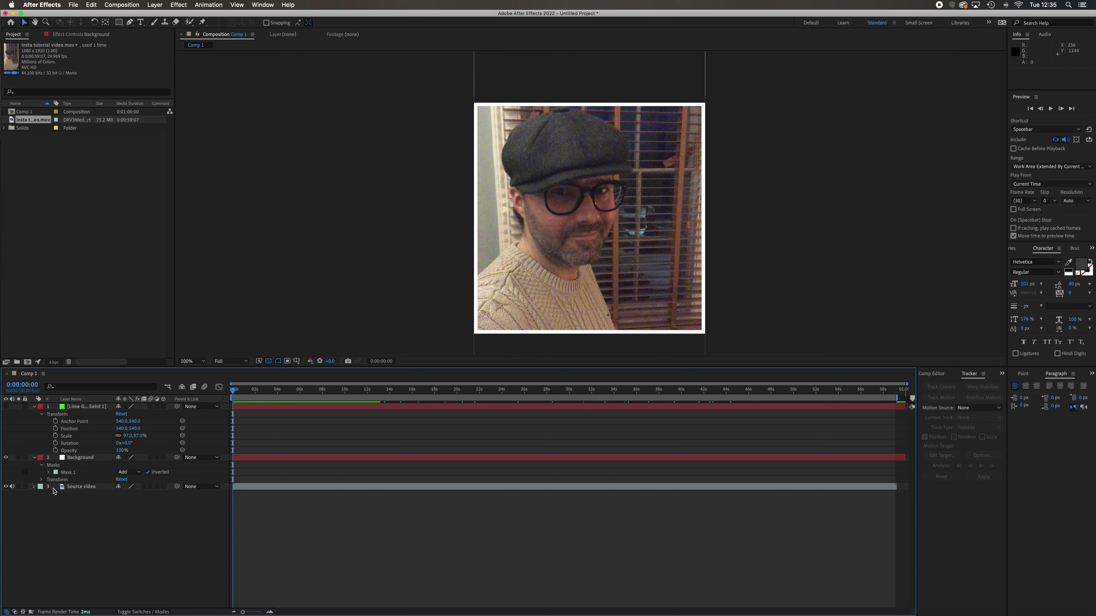
Set the Source video layer's scale to 97%
{"action": "left_click", "coordinate": [34, 487]}
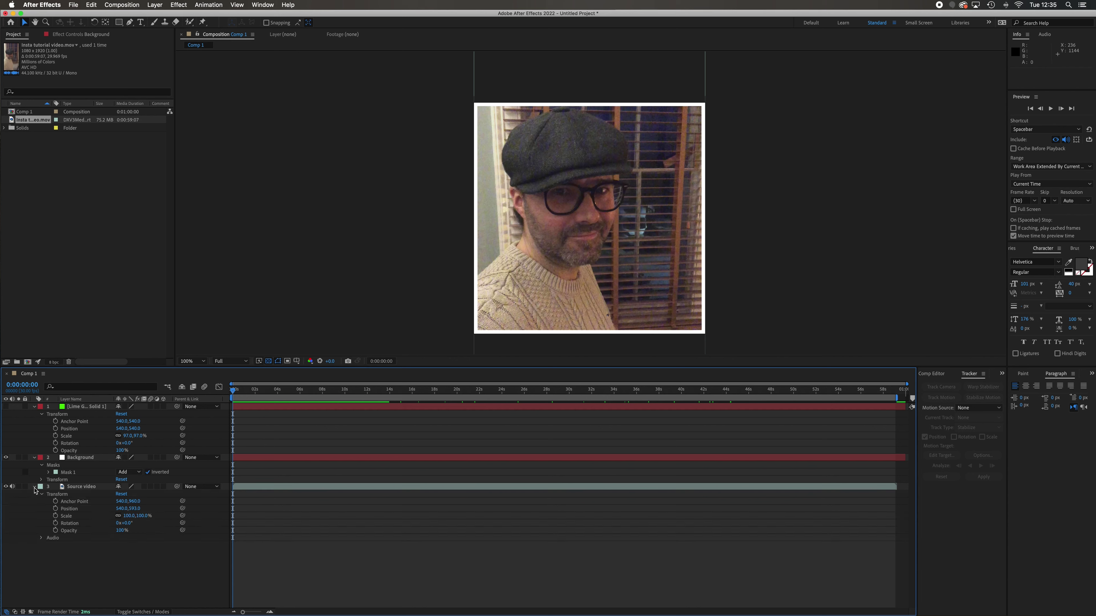
{"action": "left_click", "coordinate": [126, 517]}
{"action": "key", "text": "Return"}
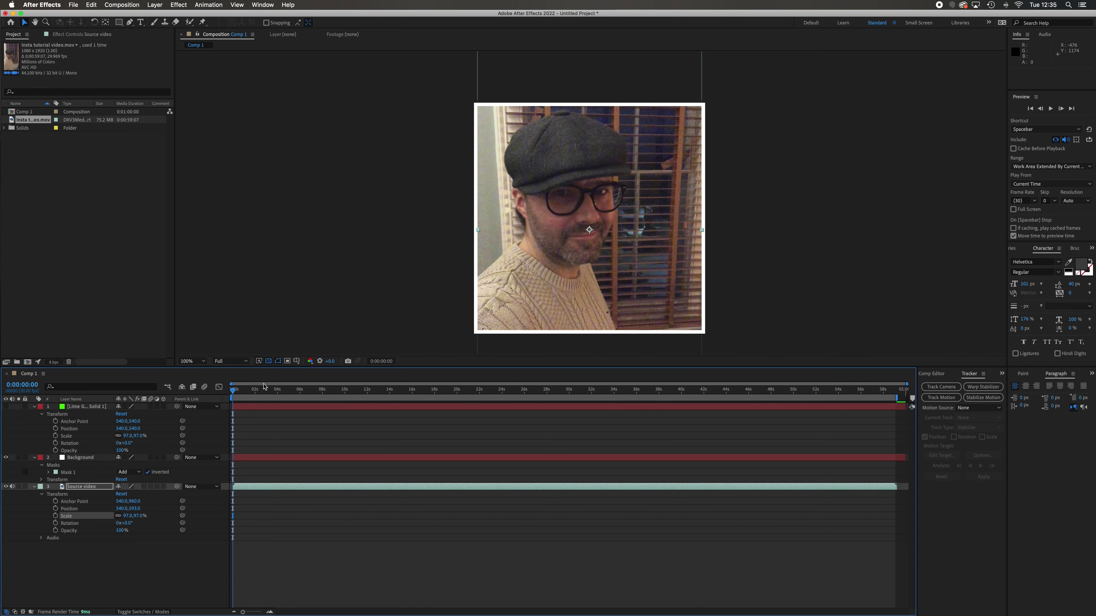
Toggle the Background layer's visibility off and on to check the scaled video's edges, and scrub through the footage
{"action": "left_click", "coordinate": [6, 458]}
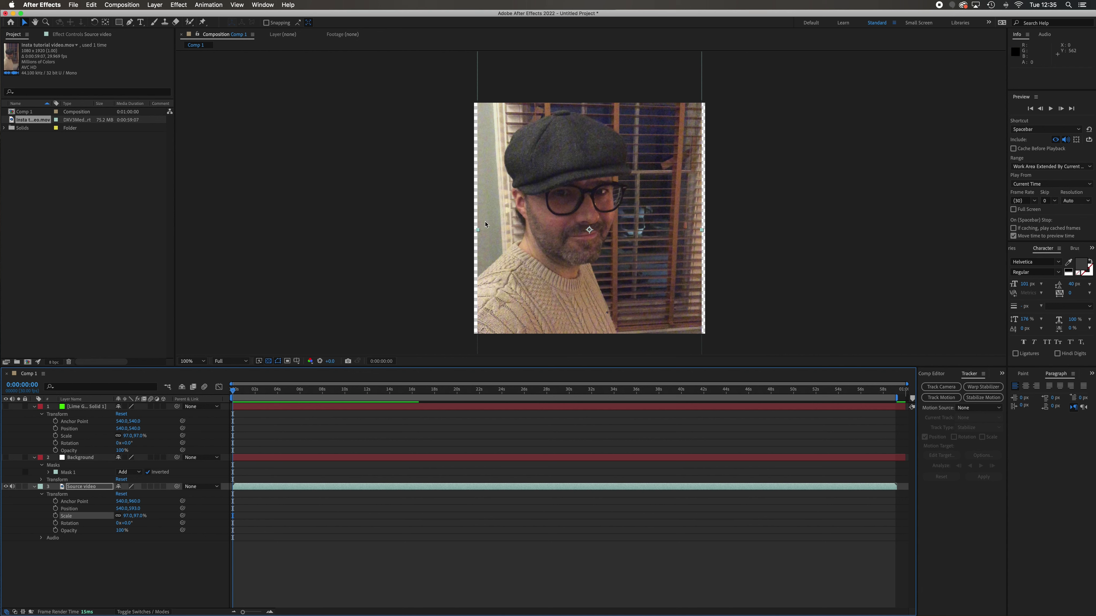
{"action": "left_click", "coordinate": [6, 457]}
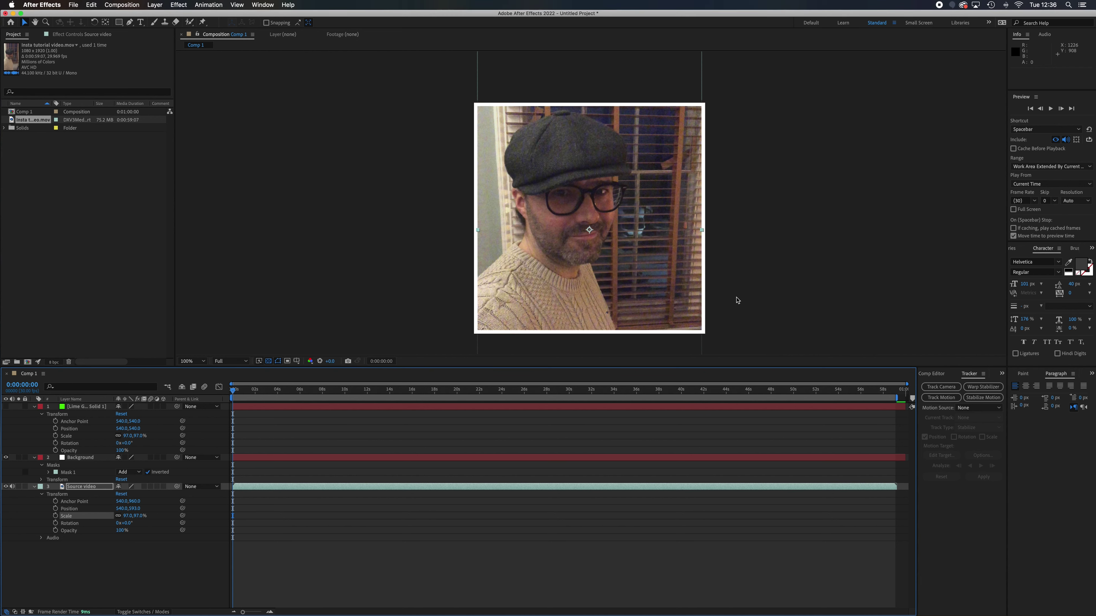
{"action": "left_click_drag", "start_coordinate": [233, 391], "coordinate": [143, 426]}
{"action": "left_click", "coordinate": [360, 457]}
Delete the lime green solid layer and collapse the properties of the Background and Source video layers
{"action": "left_click", "coordinate": [87, 408]}
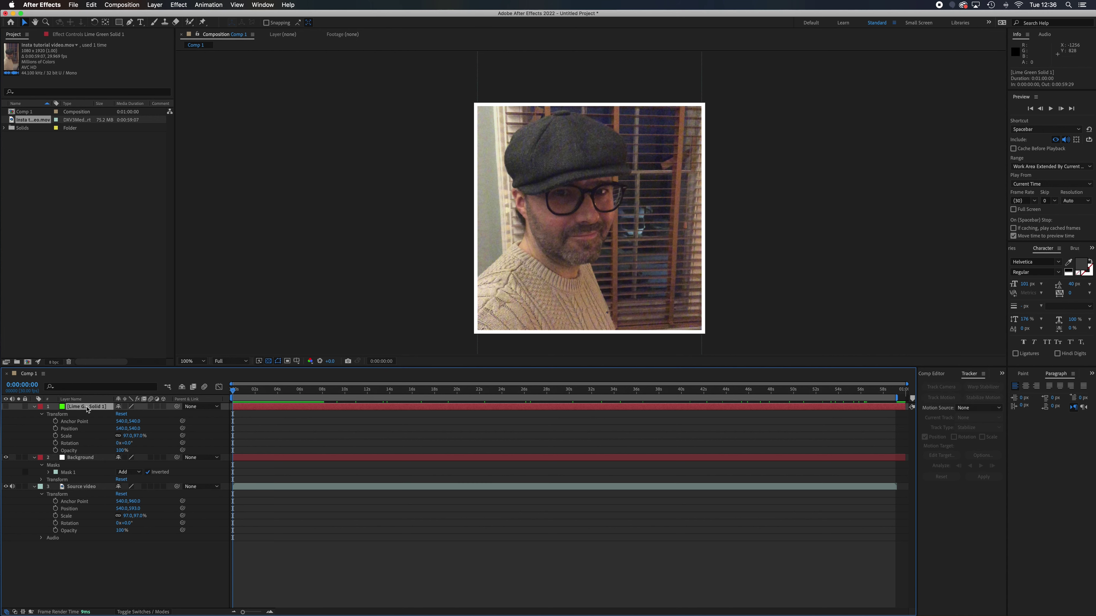
{"action": "key", "text": "Delete"}
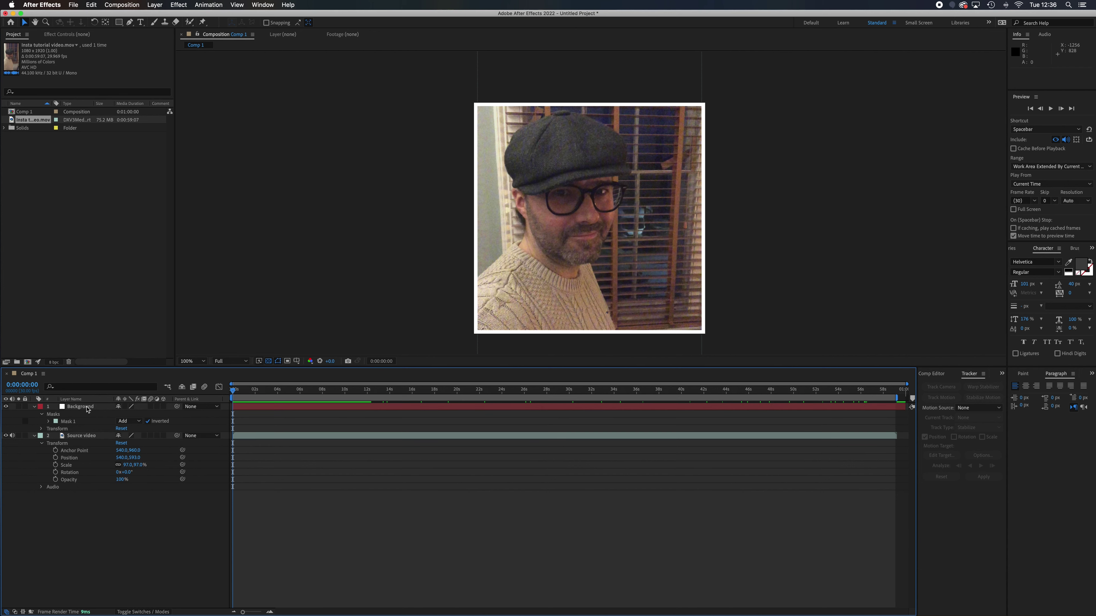
{"action": "left_click", "coordinate": [34, 406]}
{"action": "left_click", "coordinate": [34, 415]}
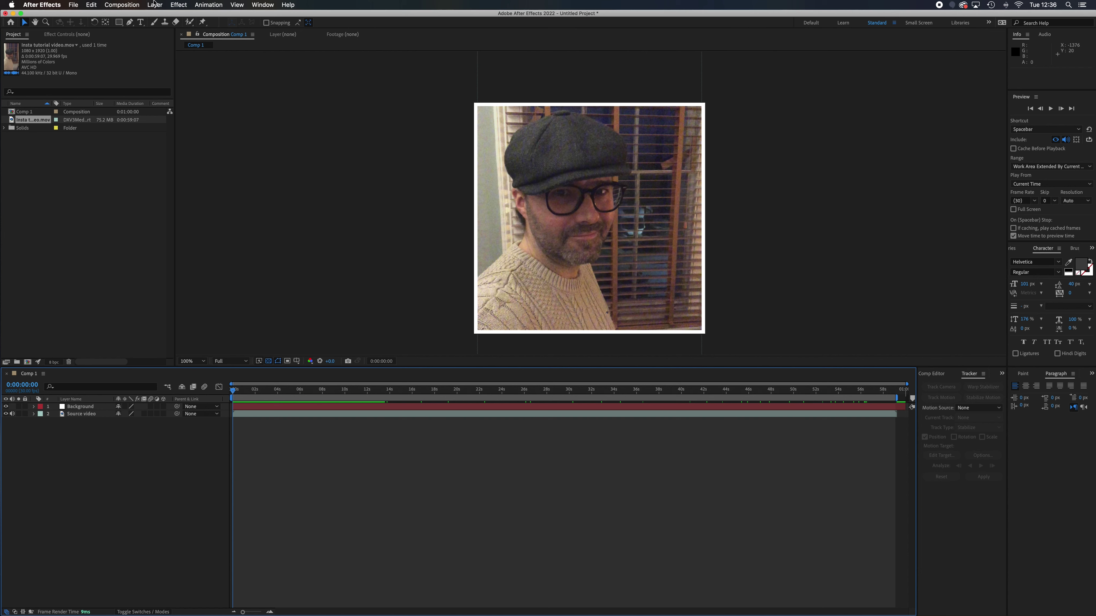
Create a new 1080 × 1080 px solid layer in pure blue
{"action": "left_click", "coordinate": [154, 4]}
{"action": "mouse_move", "coordinate": [166, 16]}
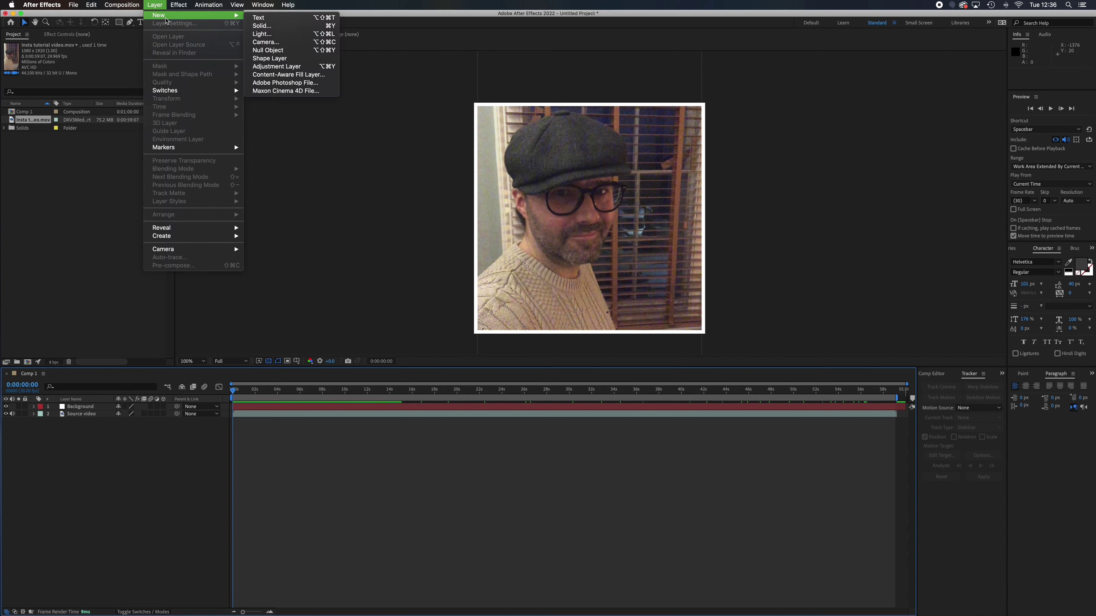
{"action": "left_click", "coordinate": [293, 26]}
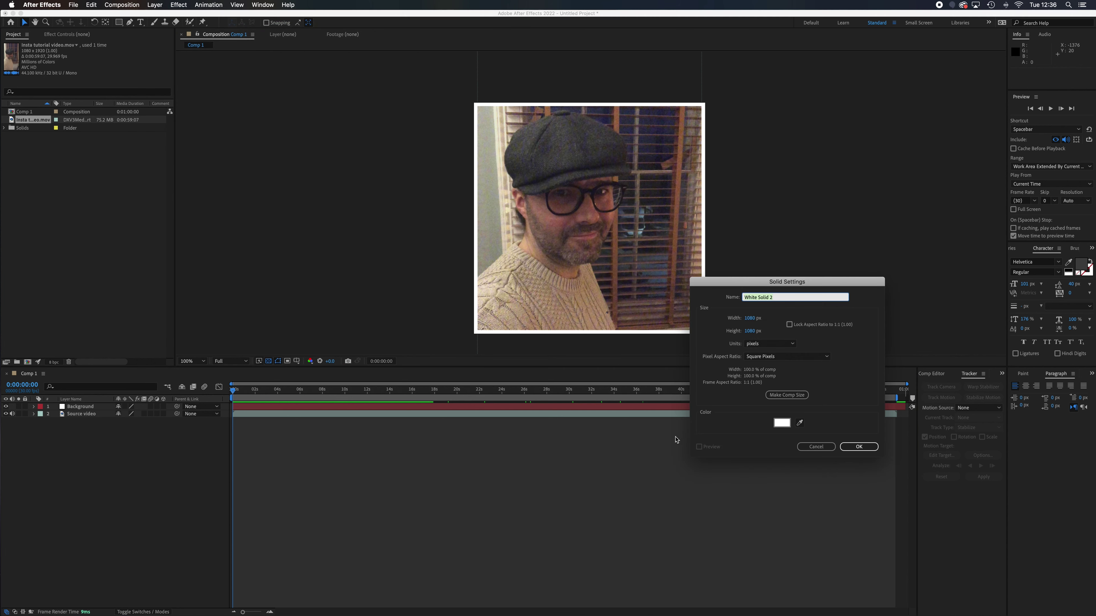
{"action": "left_click", "coordinate": [782, 422]}
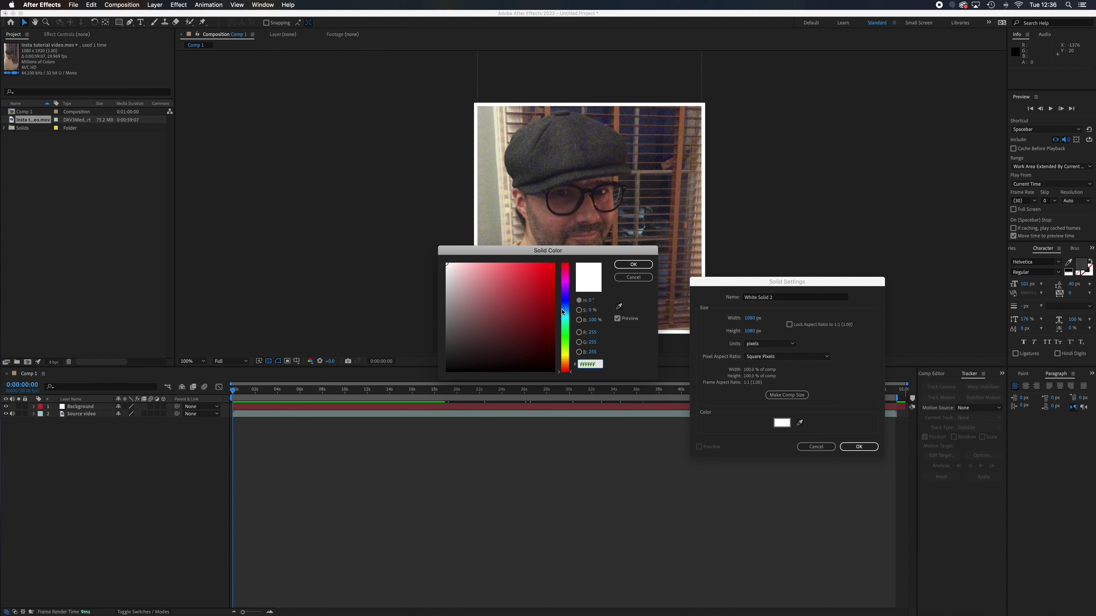
{"action": "left_click", "coordinate": [565, 300]}
{"action": "left_click", "coordinate": [552, 265]}
{"action": "left_click", "coordinate": [633, 264]}
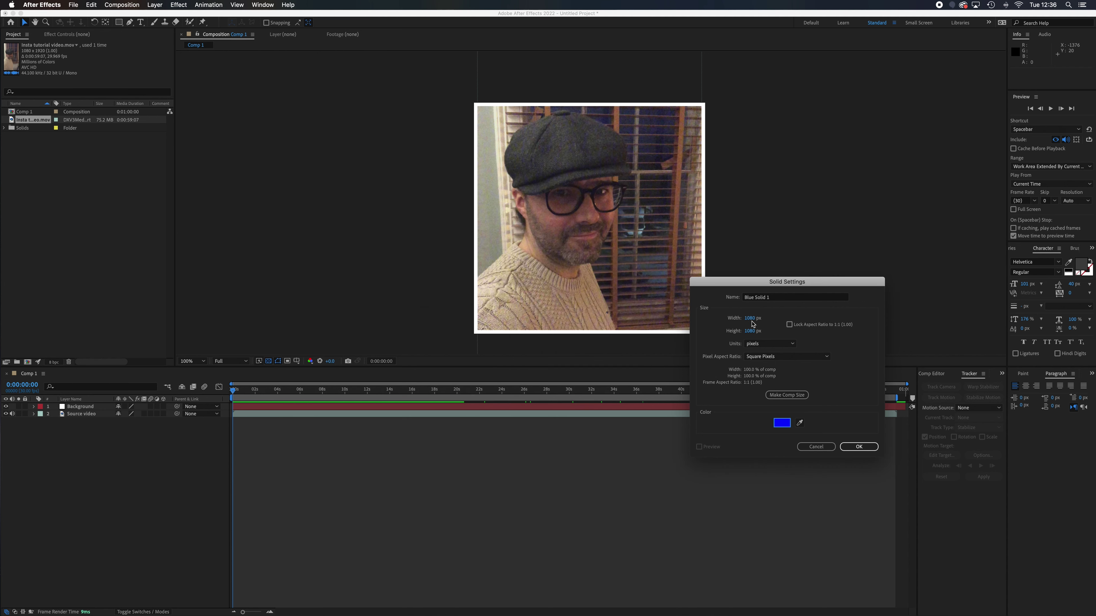
{"action": "left_click", "coordinate": [858, 446]}
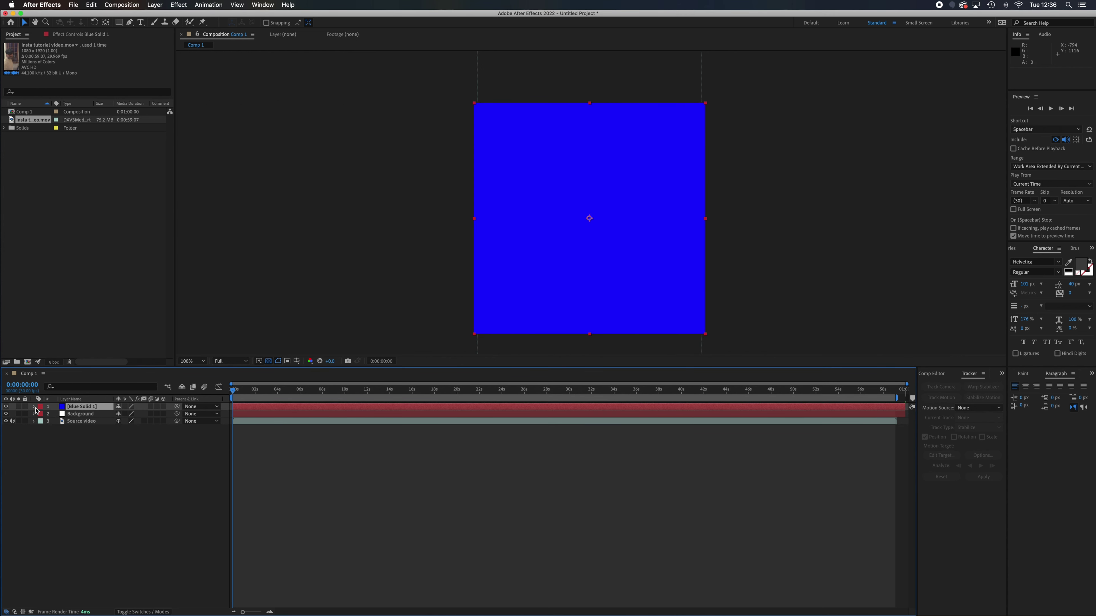
Set only the blue solid's horizontal scale to 4% and move it to the frame's left edge at X position -6
{"action": "left_click", "coordinate": [33, 406]}
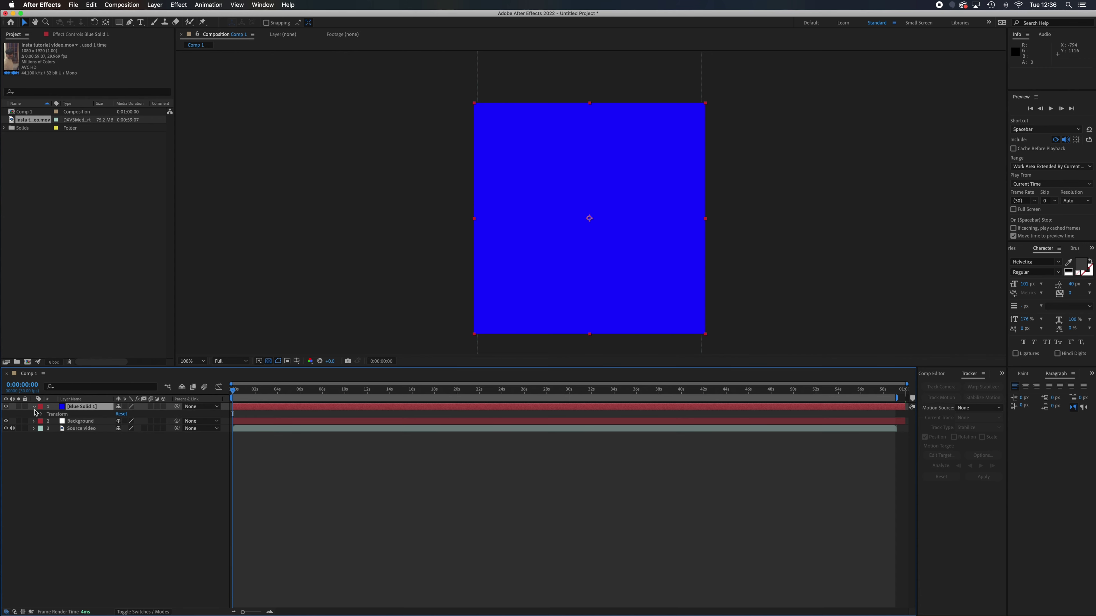
{"action": "left_click", "coordinate": [42, 415]}
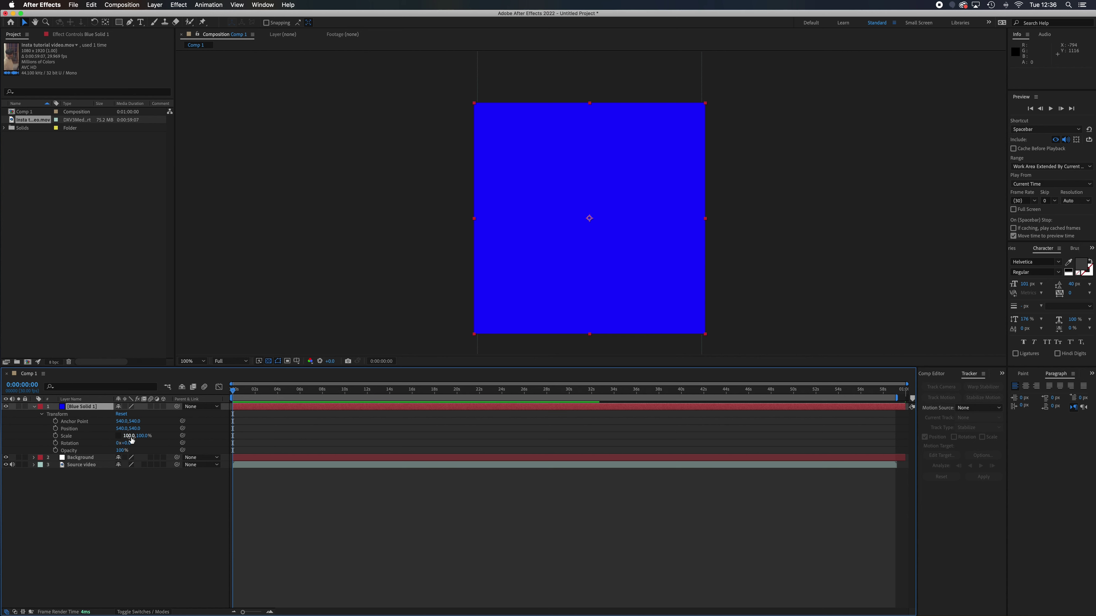
{"action": "left_click_drag", "start_coordinate": [131, 439], "coordinate": [90, 437]}
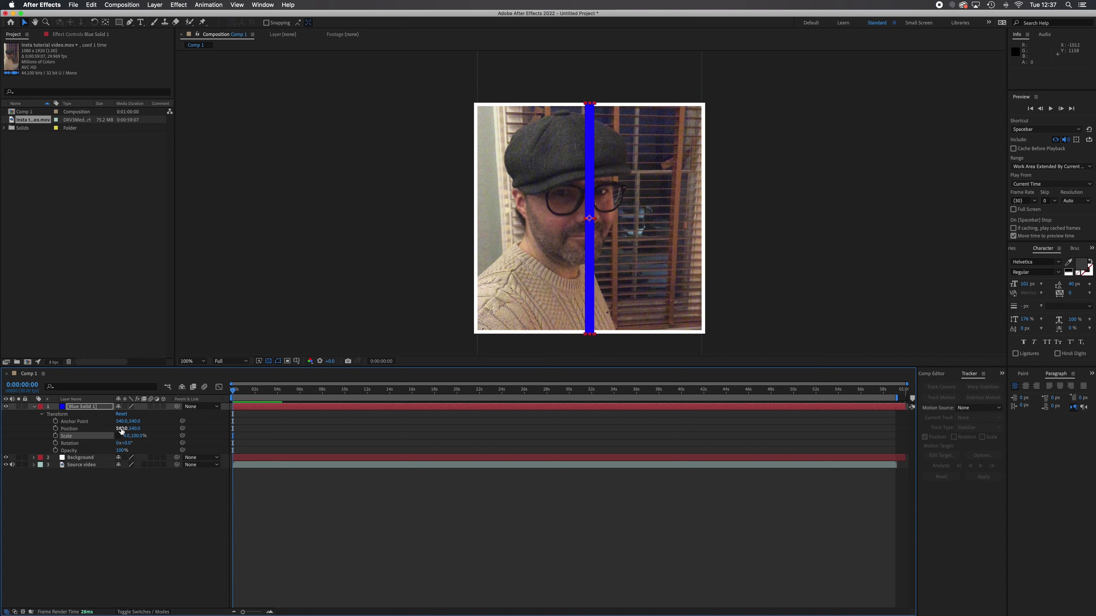
{"action": "left_click_drag", "start_coordinate": [122, 430], "coordinate": [51, 432]}
{"action": "mouse_move", "coordinate": [120, 428]}
{"action": "left_mouse_down"}
{"action": "mouse_move", "coordinate": [103, 429]}
{"action": "mouse_move", "coordinate": [113, 429]}
{"action": "left_mouse_up"}
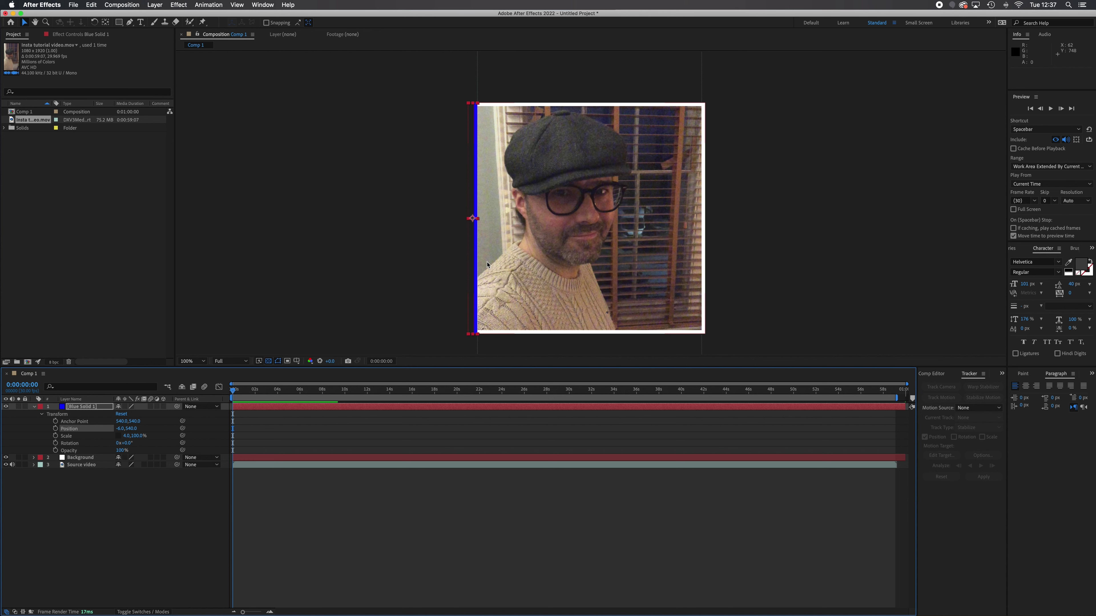
Fine-tune the blue bar's X position to -5 so it covers the left white border
{"action": "key", "text": "period"}
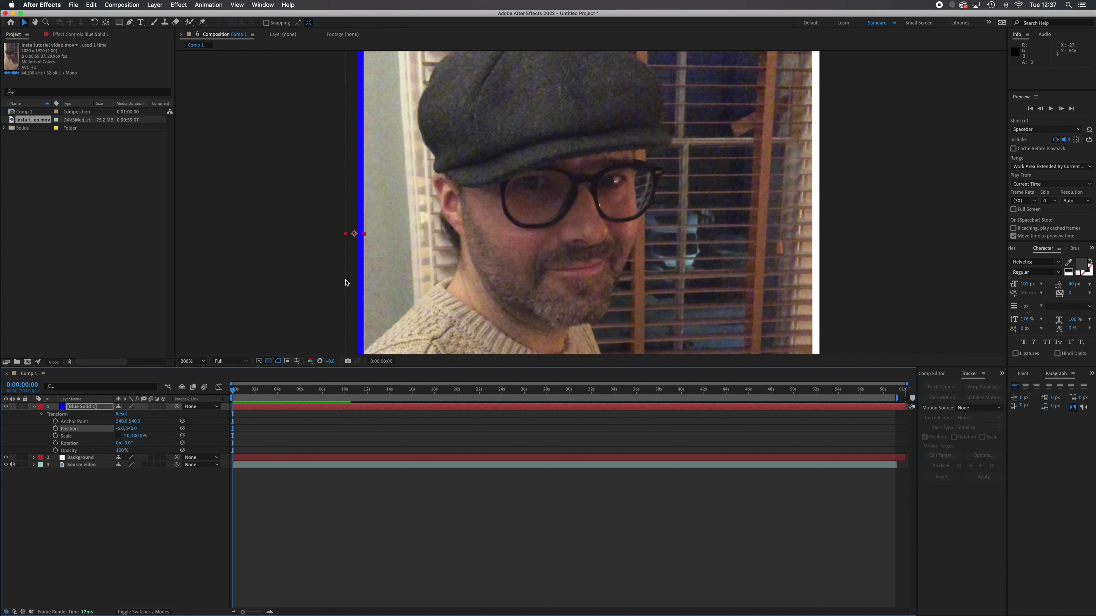
{"action": "key", "text": "h"}
{"action": "left_click_drag", "start_coordinate": [383, 302], "coordinate": [400, 216]}
{"action": "key", "text": "v"}
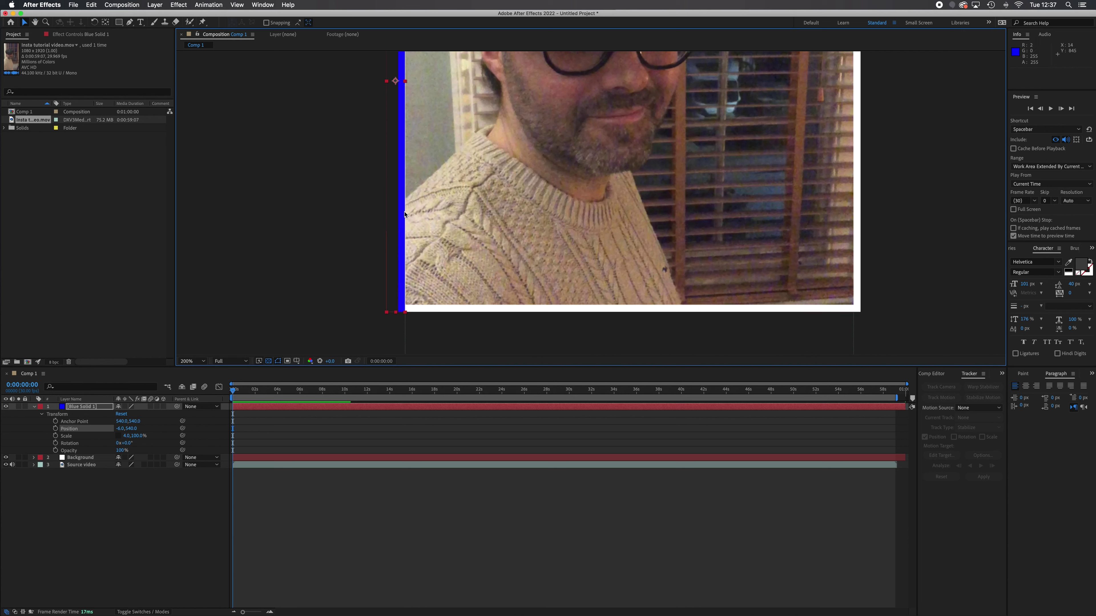
{"action": "left_click", "coordinate": [121, 429]}
{"action": "left_click_drag", "start_coordinate": [121, 428], "coordinate": [121, 429]}
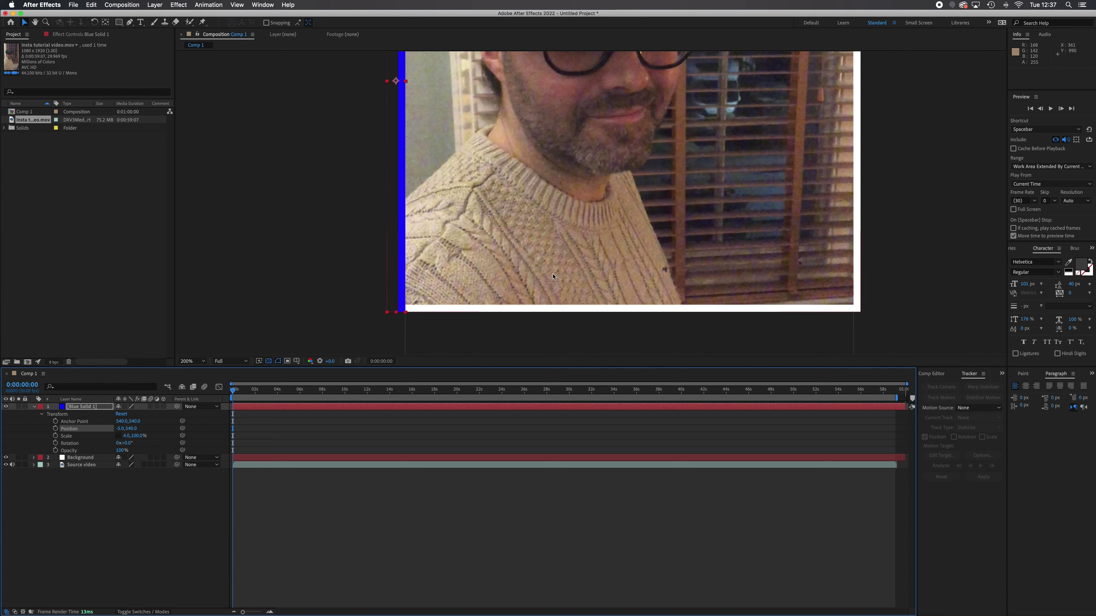
{"action": "key", "text": "comma"}
{"action": "key", "text": "comma"}
{"action": "key", "text": "comma"}
{"action": "key", "text": "comma"}
{"action": "key", "text": "period"}
{"action": "key", "text": "period"}
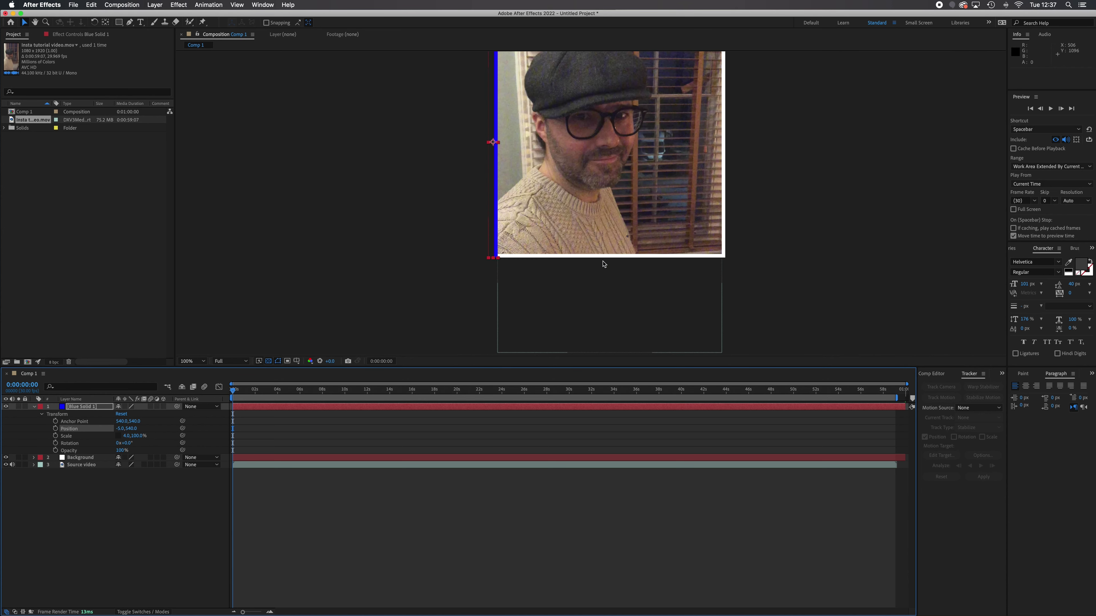
{"action": "scroll", "coordinate": [634, 255], "scroll_direction": "up", "scroll_amount": 5}
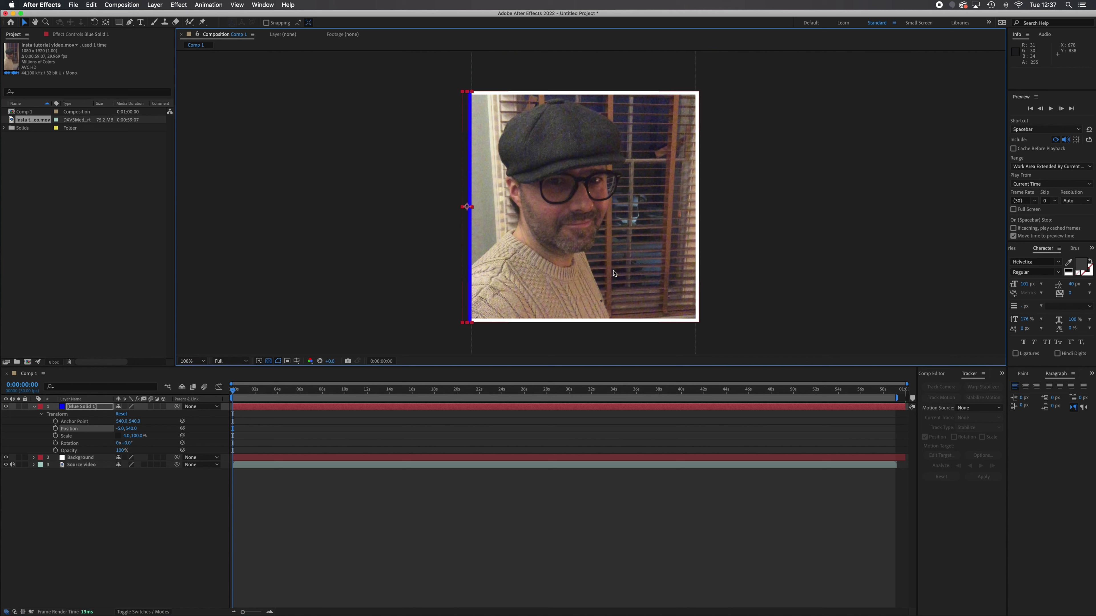
{"action": "left_click", "coordinate": [142, 521]}
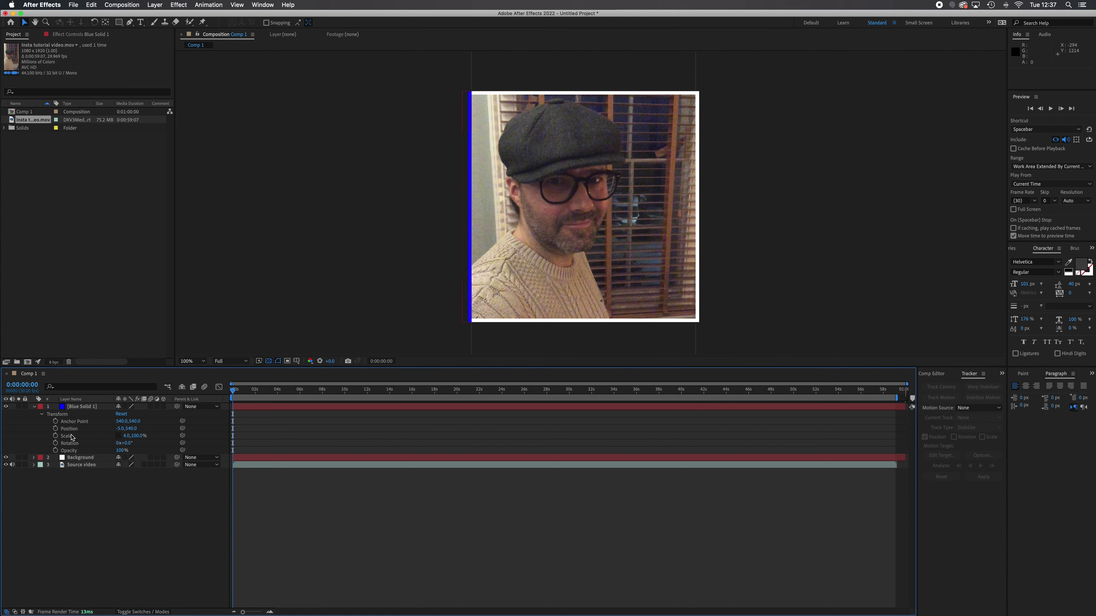
Rename the blue solid layer as Left vertical
{"action": "right_click", "coordinate": [88, 409]}
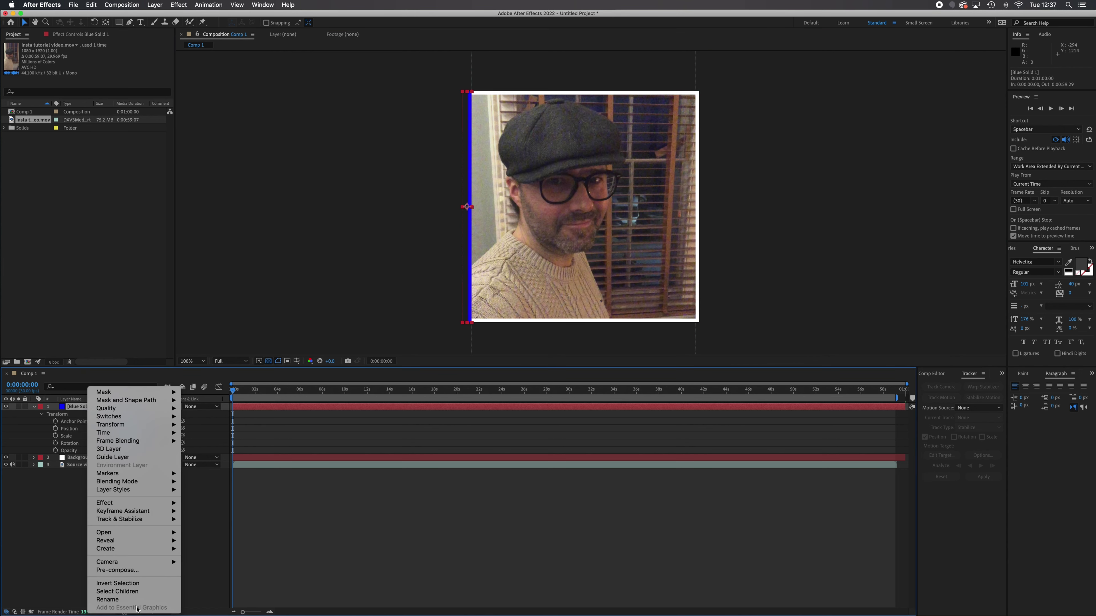
{"action": "left_click", "coordinate": [115, 599]}
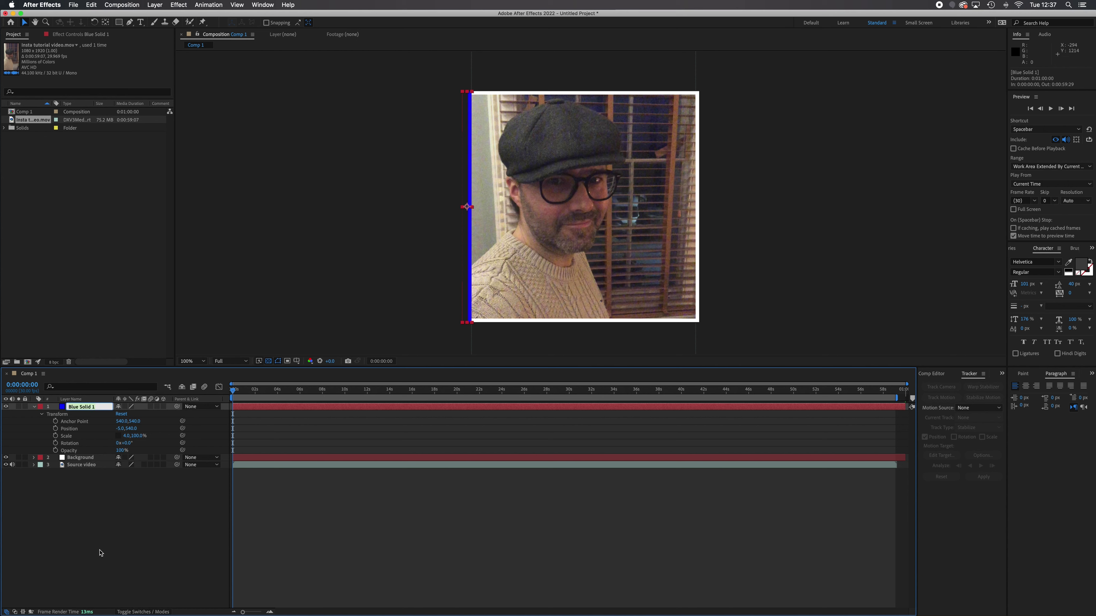
{"action": "type", "text": "Le"}
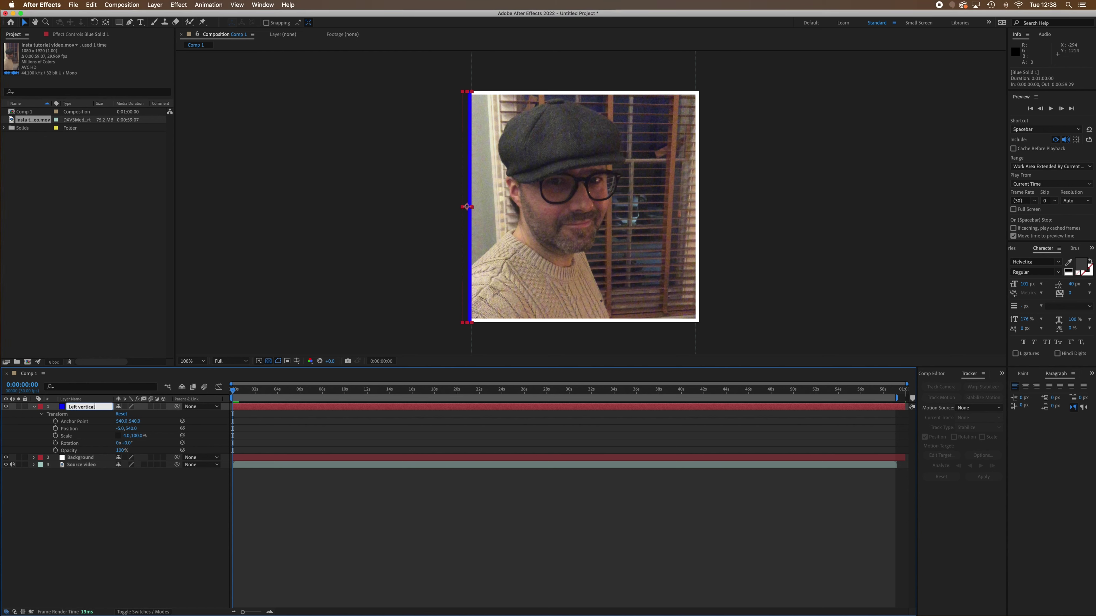
{"action": "type", "text": "ft vertical"}
{"action": "left_click", "coordinate": [71, 540]}
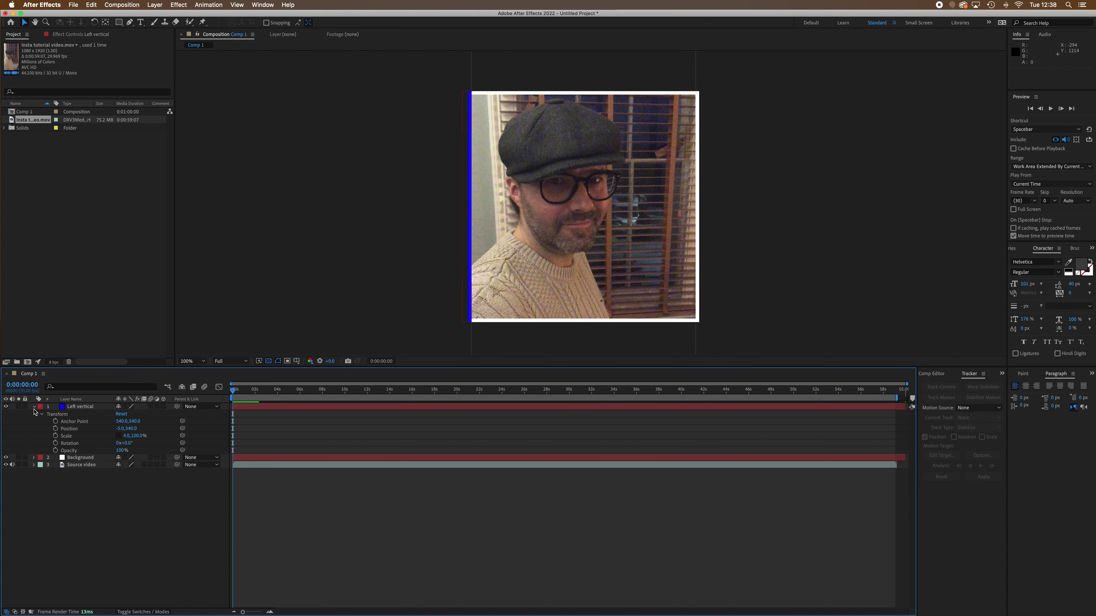
Duplicate the Left vertical layer and rename the copy as Right vertical
{"action": "left_click", "coordinate": [84, 407]}
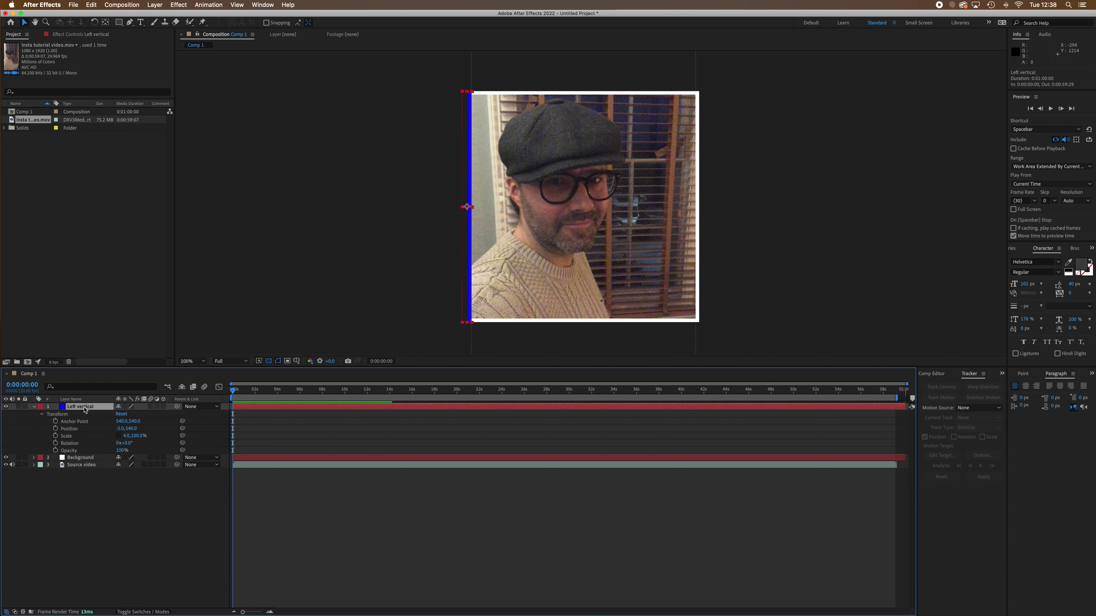
{"action": "key", "text": "super+d"}
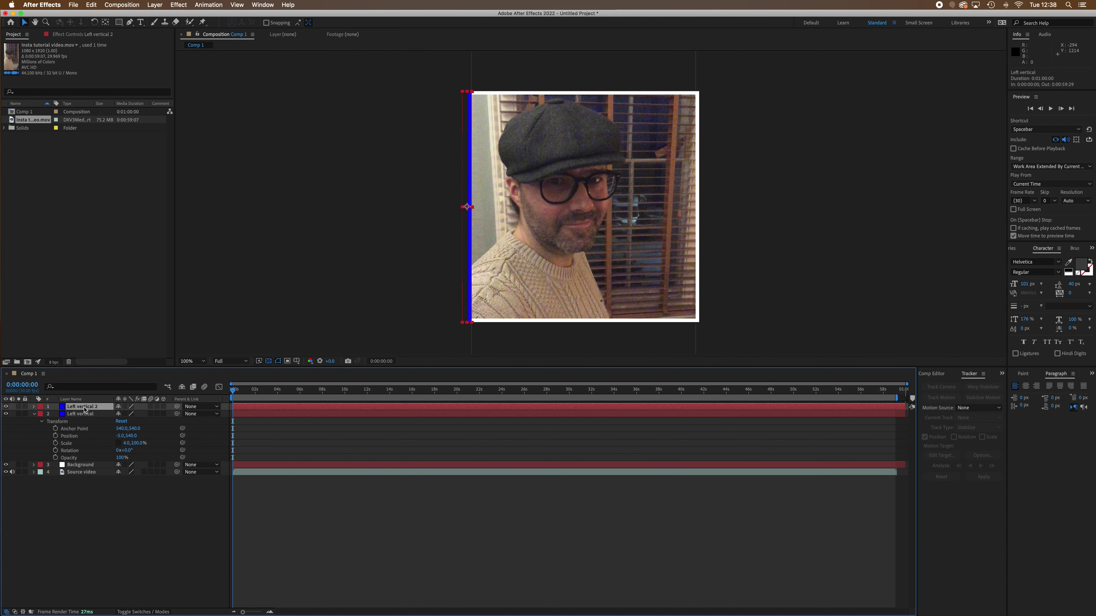
{"action": "right_click", "coordinate": [90, 409]}
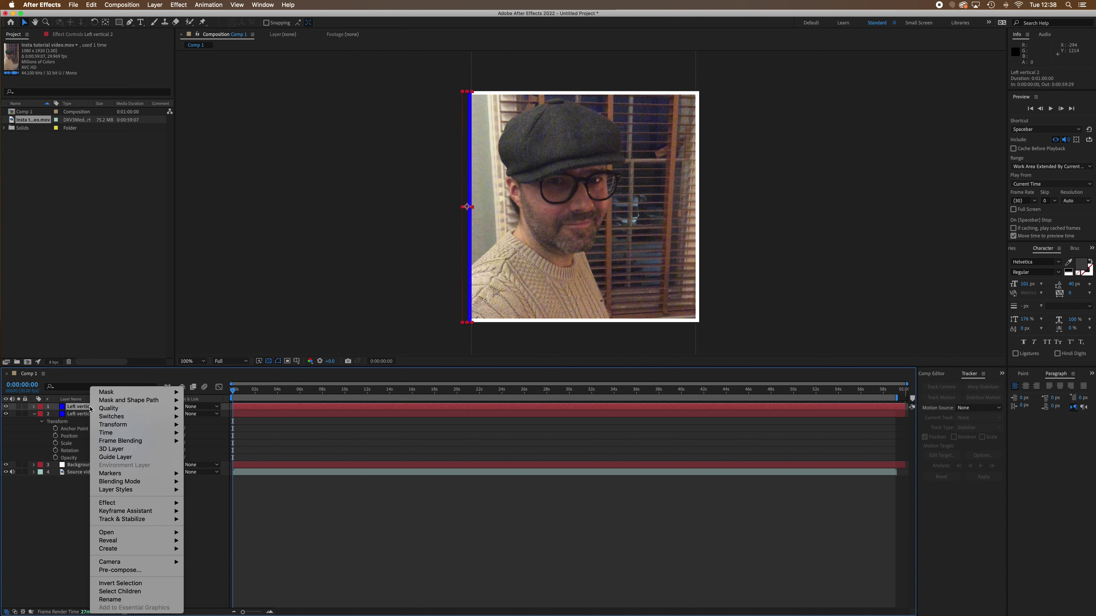
{"action": "left_click", "coordinate": [111, 600]}
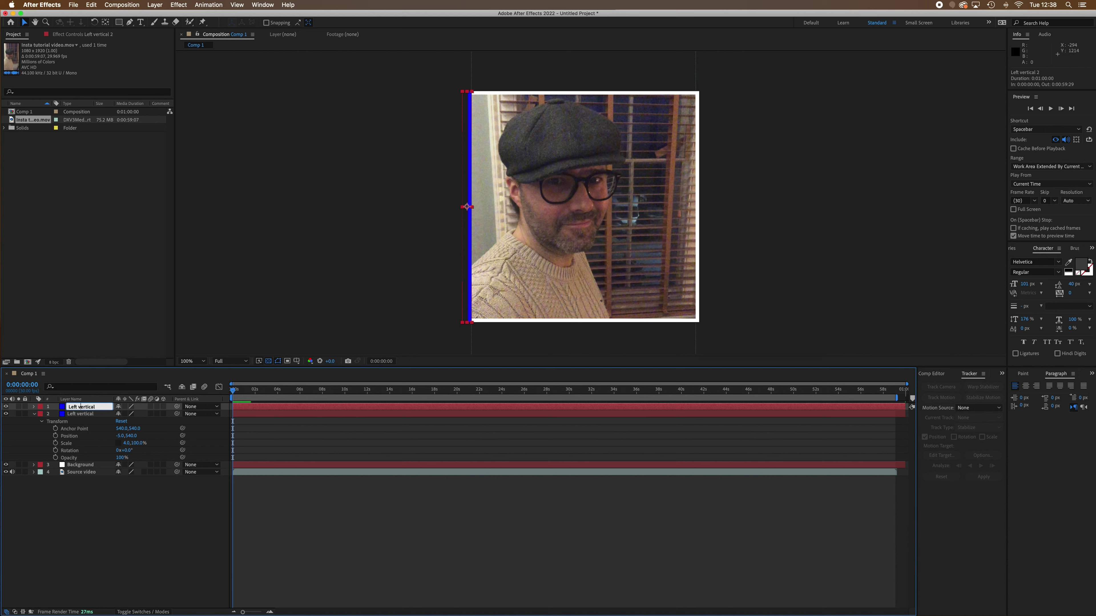
{"action": "key", "text": "BackSpace"}
{"action": "key", "text": "BackSpace"}
{"action": "key", "text": "BackSpace"}
{"action": "key", "text": "BackSpace"}
{"action": "type", "text": "Right"}
{"action": "left_click", "coordinate": [105, 499]}
Collapse the Left vertical layer's properties and move the Right vertical bar to the frame's right edge at X position 1086
{"action": "left_click", "coordinate": [34, 414]}
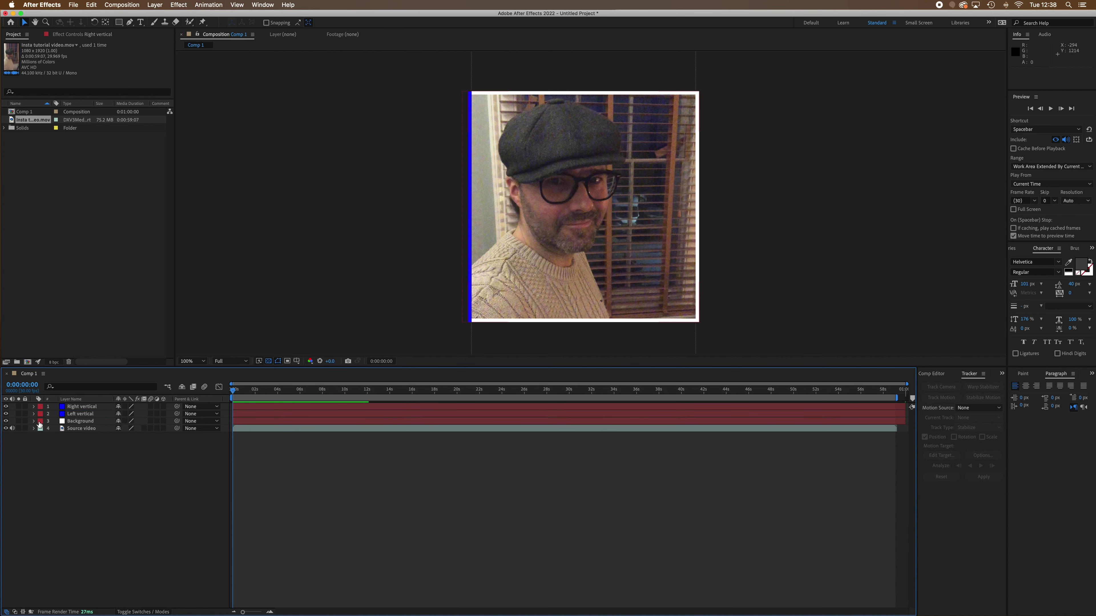
{"action": "left_click", "coordinate": [34, 407]}
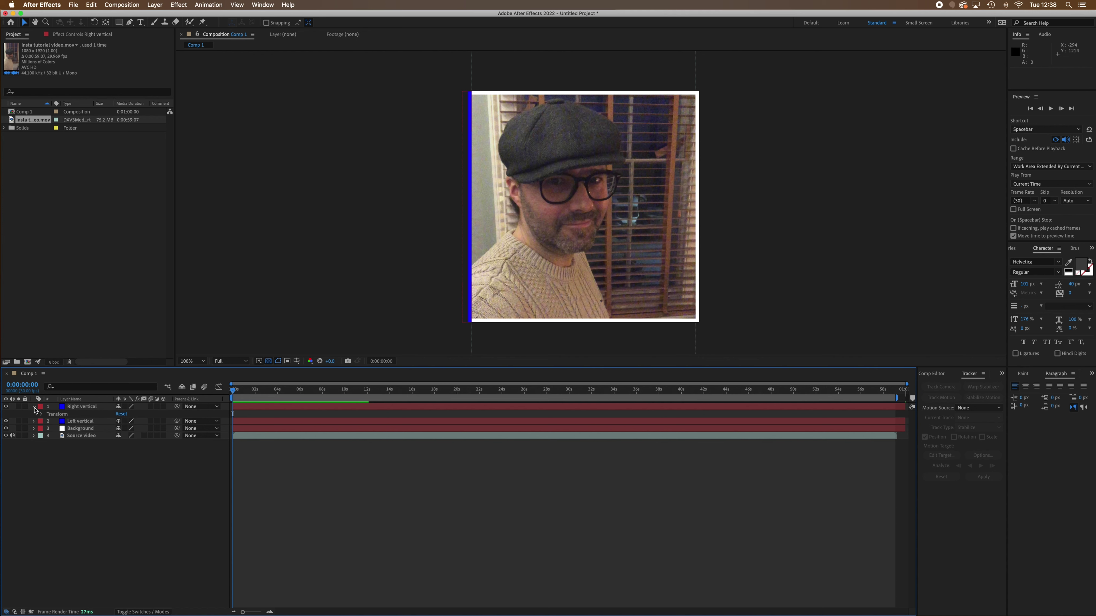
{"action": "left_click", "coordinate": [42, 414]}
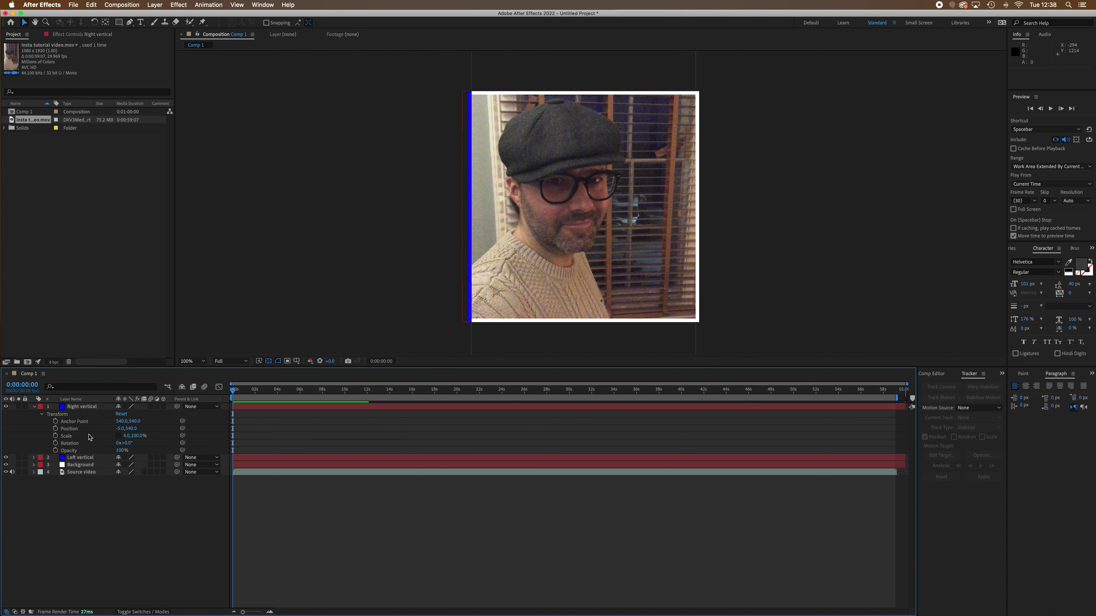
{"action": "left_click_drag", "start_coordinate": [126, 428], "coordinate": [643, 462]}
Fine-tune the Right vertical layer's X position to 1085 against the right border, and collapse the layer's properties
{"action": "key", "text": "period"}
{"action": "key", "text": "period"}
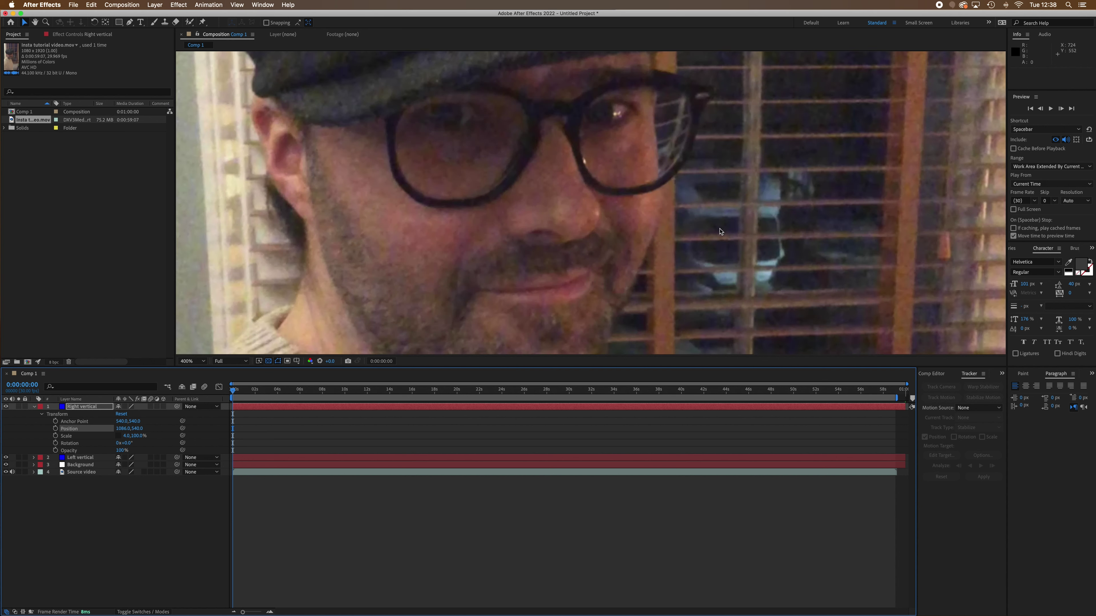
{"action": "key", "text": "comma"}
{"action": "scroll", "coordinate": [808, 208], "scroll_direction": "right", "scroll_amount": 5}
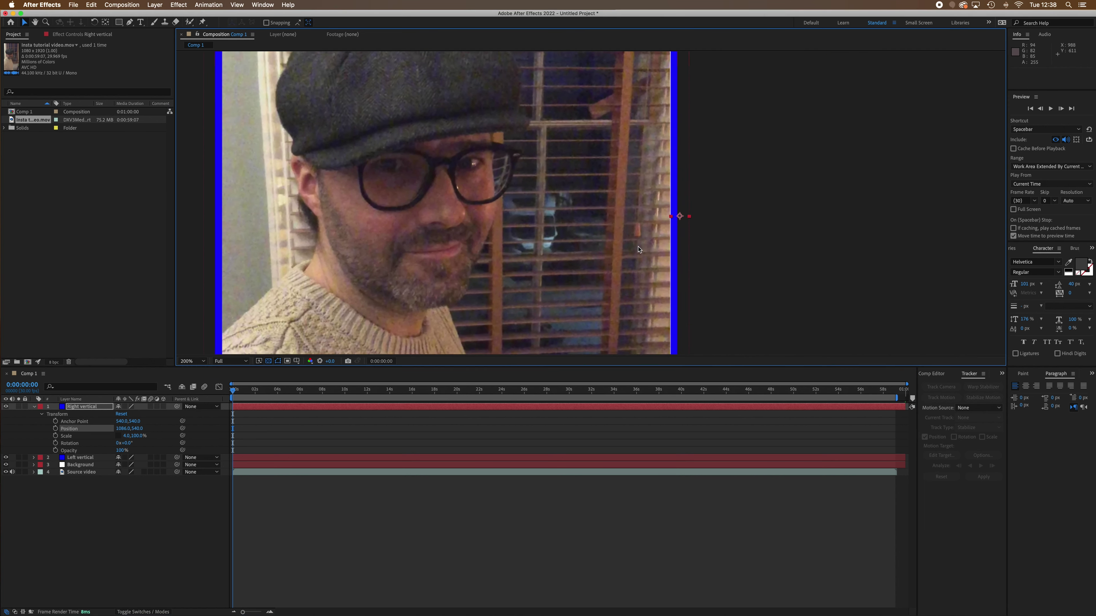
{"action": "key", "text": "period"}
{"action": "scroll", "coordinate": [673, 251], "scroll_direction": "right", "scroll_amount": 3}
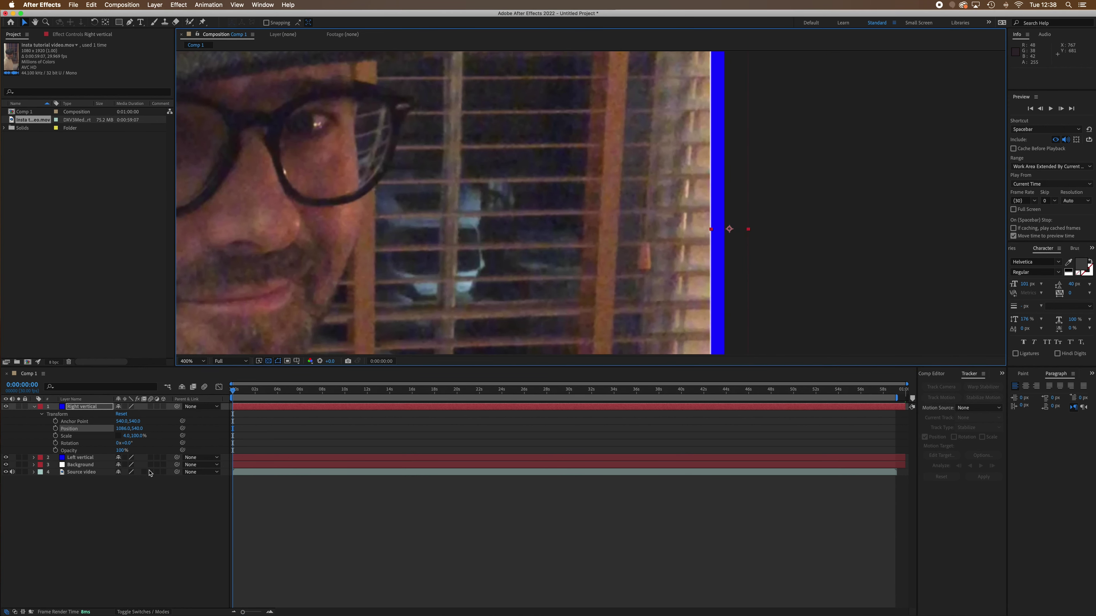
{"action": "left_click_drag", "start_coordinate": [121, 428], "coordinate": [122, 428]}
{"action": "key", "text": "comma"}
{"action": "key", "text": "comma"}
{"action": "key", "text": "comma"}
{"action": "key", "text": "comma"}
{"action": "key", "text": "comma"}
{"action": "key", "text": "comma"}
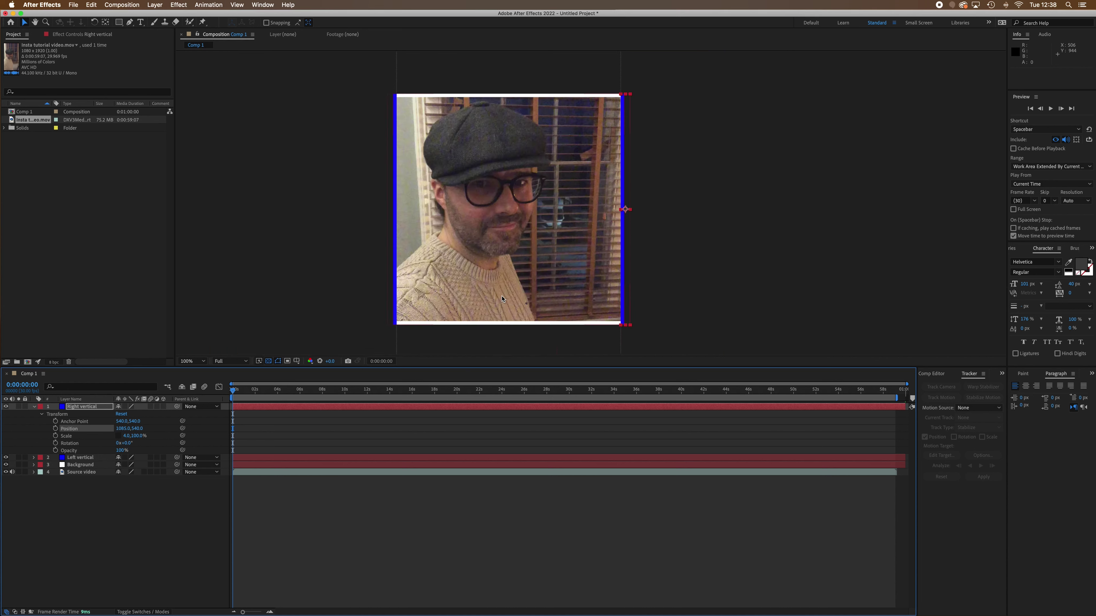
{"action": "key", "text": "period"}
{"action": "key", "text": "period"}
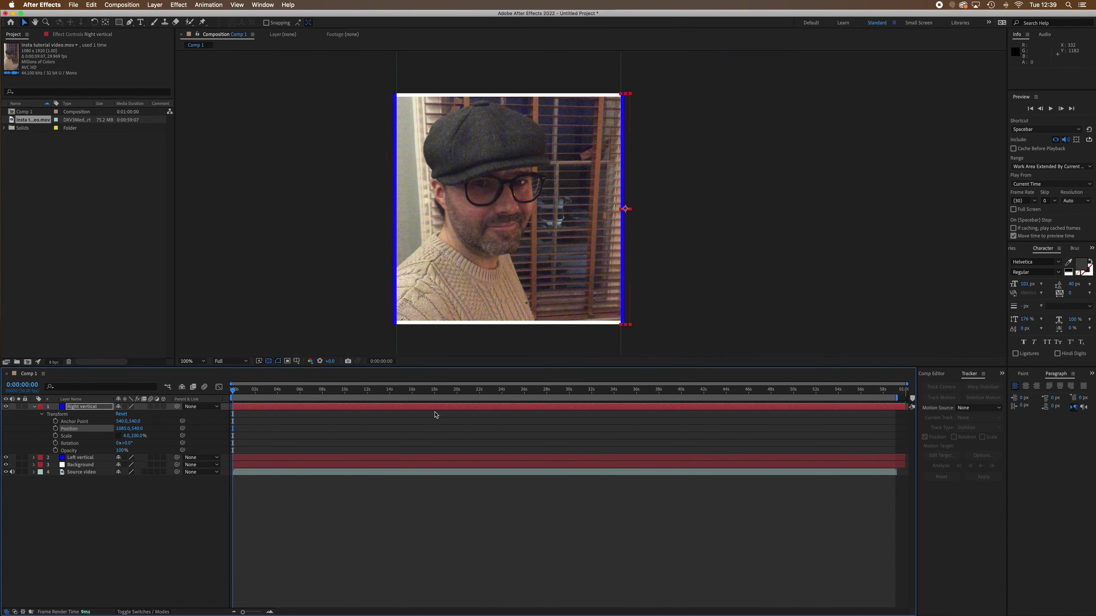
{"action": "left_click", "coordinate": [34, 407]}
{"action": "left_click", "coordinate": [124, 480]}
Collapse the Right vertical layer's properties, then duplicate the layer and rename the copy as Top slider
{"action": "left_click", "coordinate": [93, 406]}
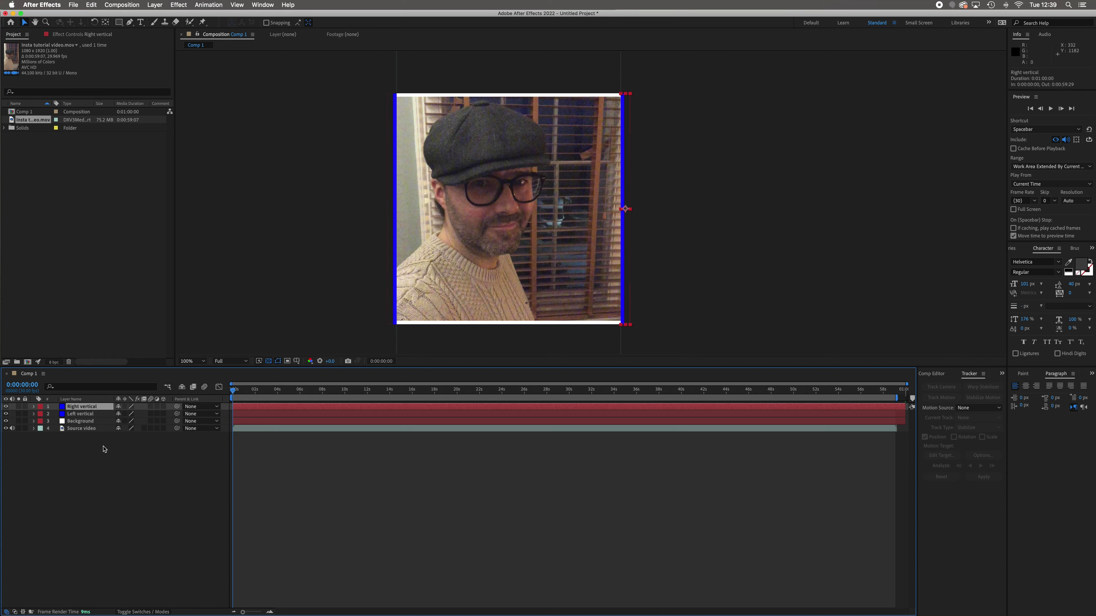
{"action": "key", "text": "ctrl+d"}
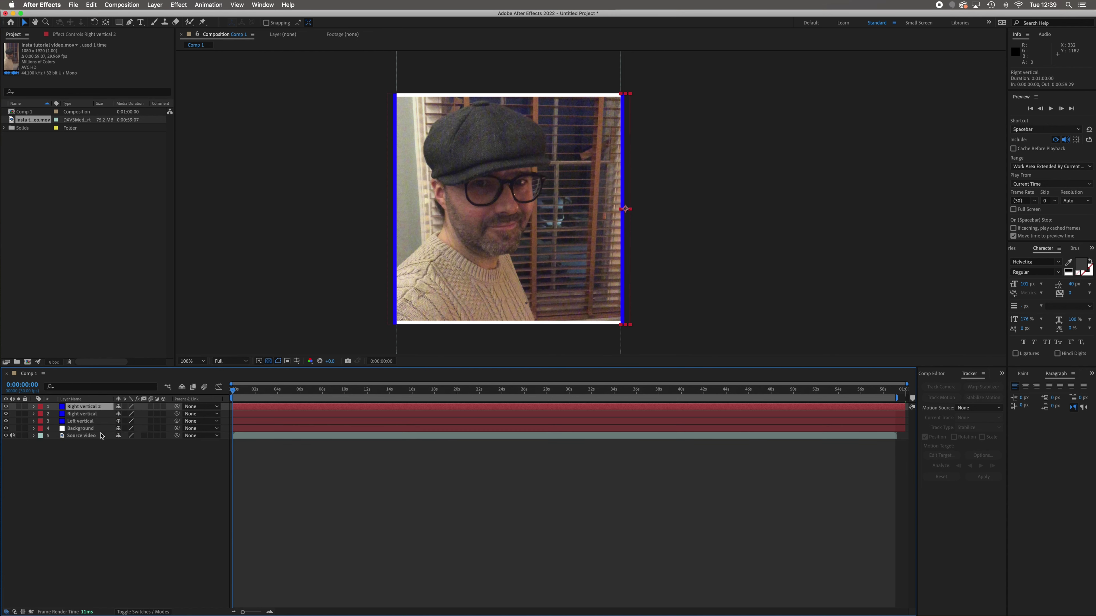
{"action": "right_click", "coordinate": [92, 409]}
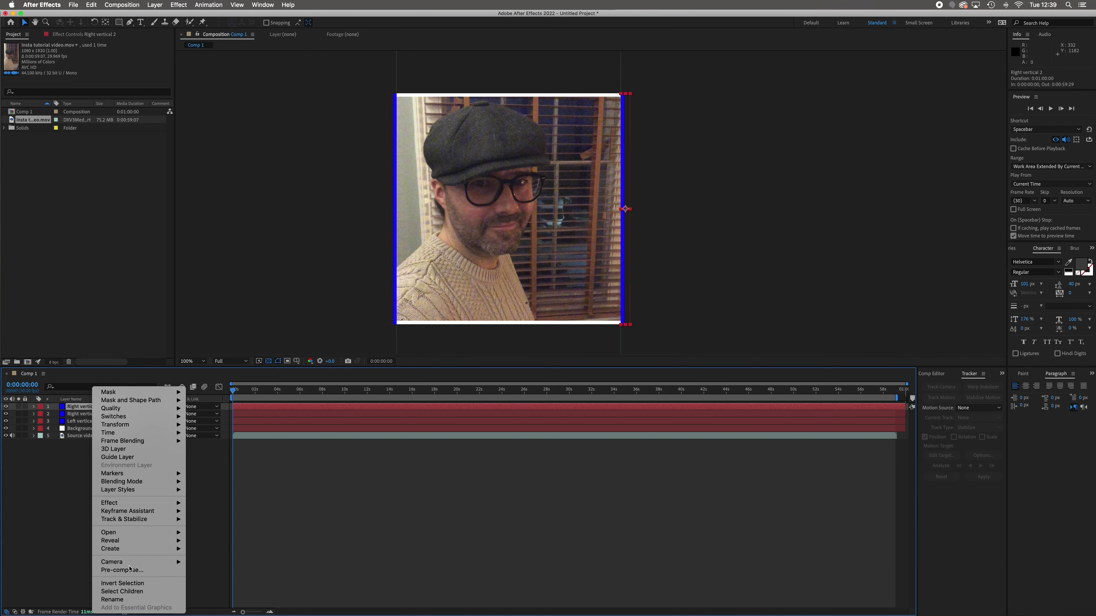
{"action": "left_click", "coordinate": [128, 599]}
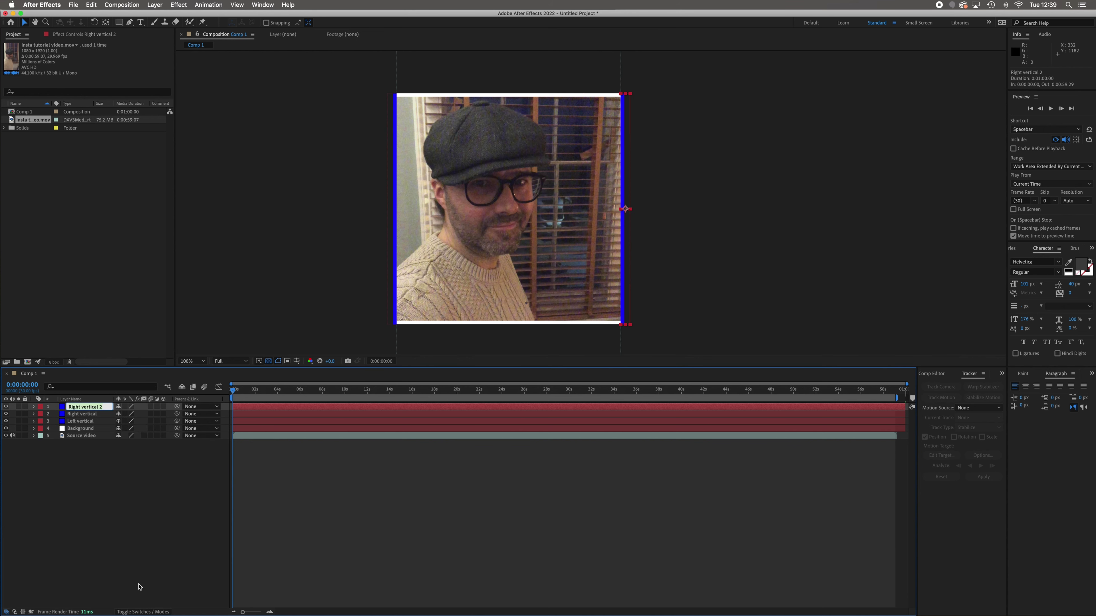
{"action": "type", "text": "Top slider"}
{"action": "left_click", "coordinate": [114, 519]}
Expand the Top slider layer's transform properties
{"action": "left_click", "coordinate": [77, 407]}
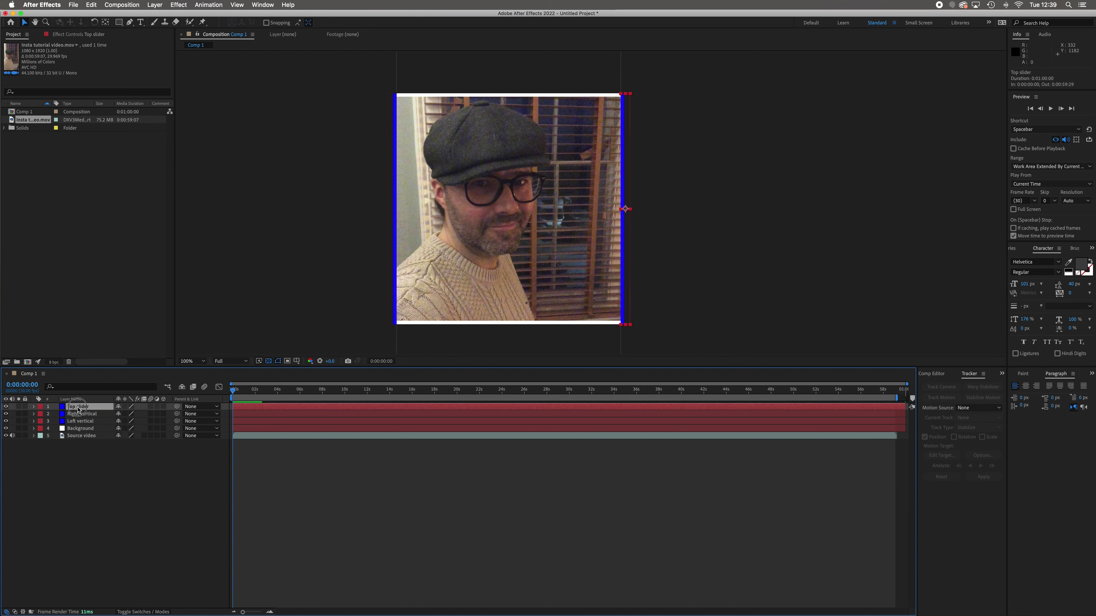
{"action": "left_click", "coordinate": [34, 407]}
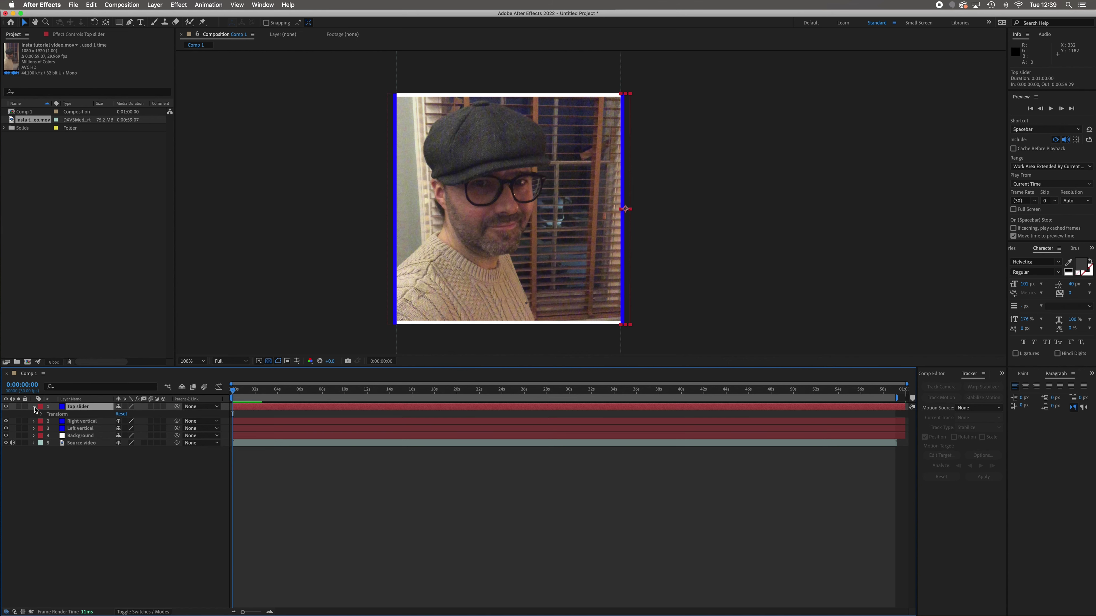
{"action": "left_click", "coordinate": [42, 415]}
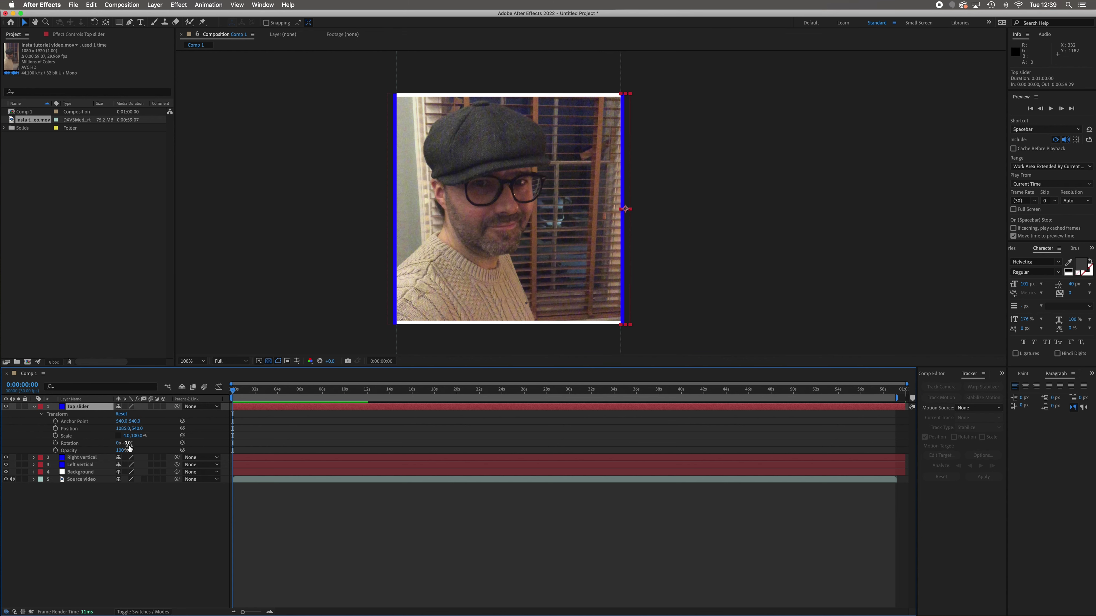
{"action": "mouse_move", "coordinate": [129, 445]}
{"action": "left_mouse_down"}
{"action": "mouse_move", "coordinate": [171, 450]}
{"action": "mouse_move", "coordinate": [138, 450]}
{"action": "left_mouse_up"}
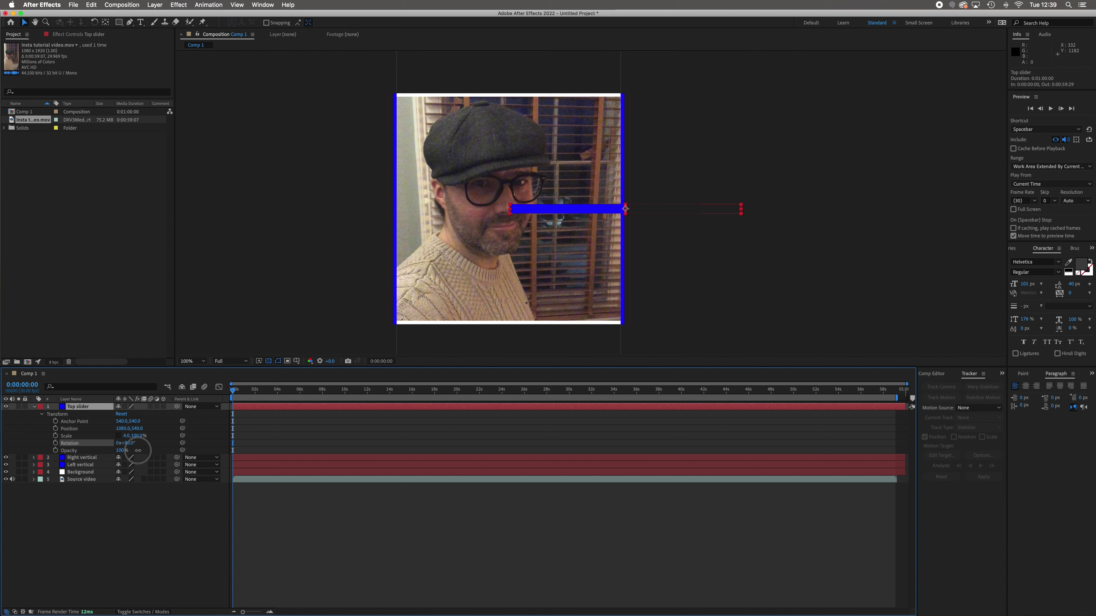
{"action": "left_click_drag", "start_coordinate": [138, 450], "coordinate": [138, 450]}
{"action": "key", "text": "super+z"}
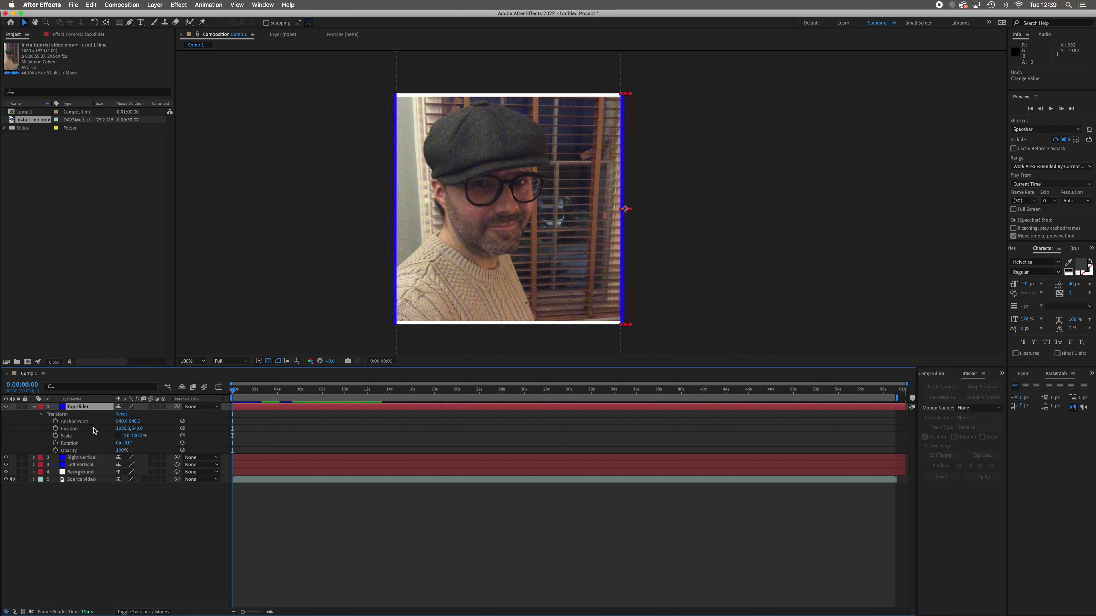
Rotate the Top slider layer to 90° and move it to the frame's top edge at position 540, -5
{"action": "left_click", "coordinate": [128, 443]}
{"action": "key", "text": "Return"}
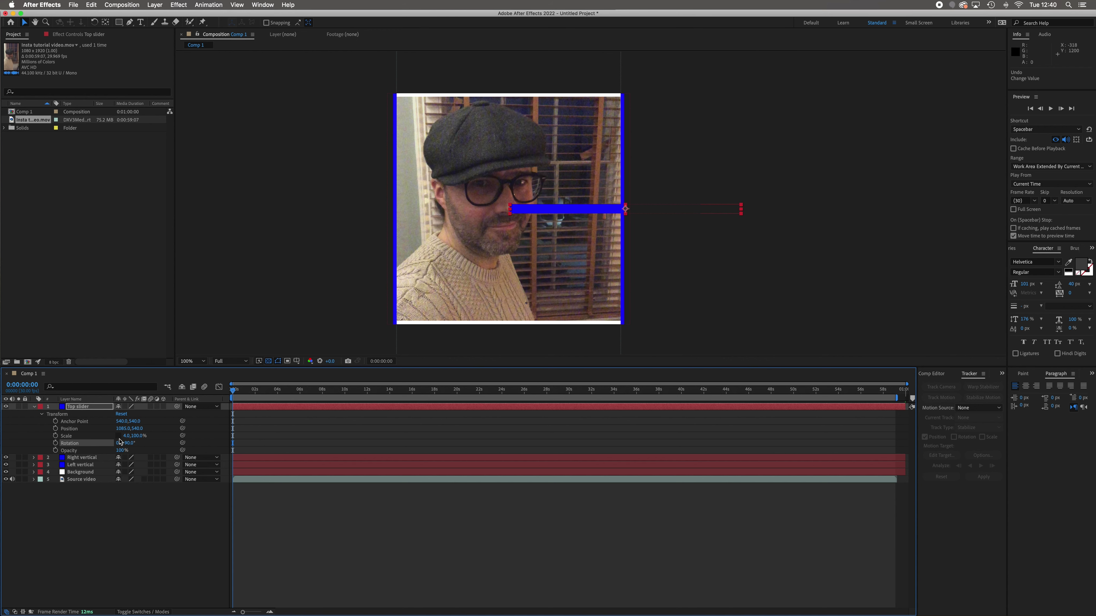
{"action": "left_click_drag", "start_coordinate": [123, 428], "coordinate": [4, 420]}
{"action": "left_click_drag", "start_coordinate": [122, 429], "coordinate": [33, 425]}
{"action": "left_click_drag", "start_coordinate": [122, 428], "coordinate": [41, 401]}
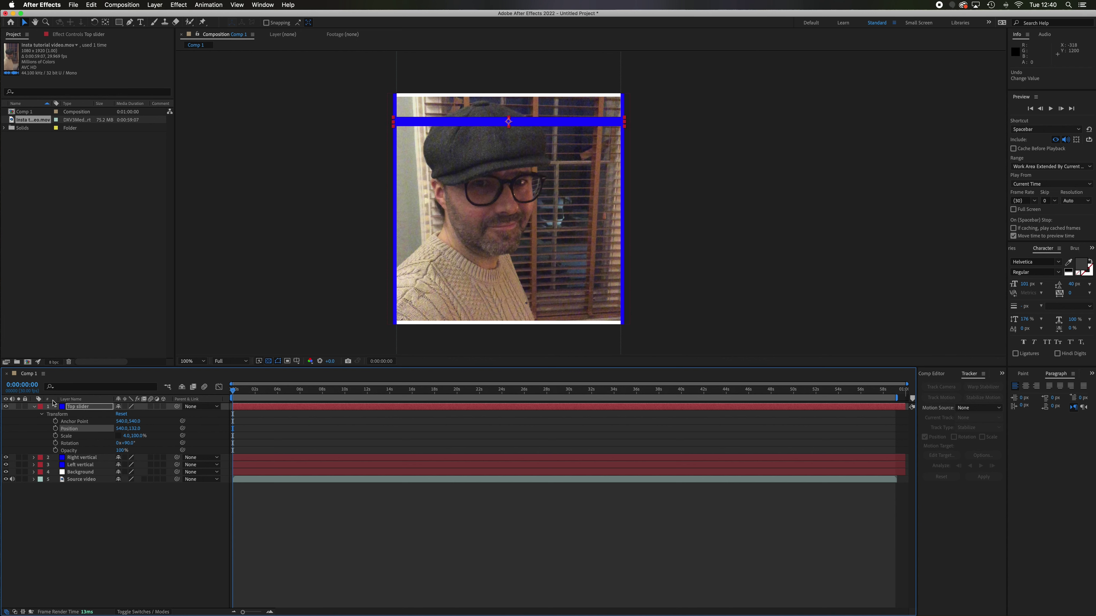
{"action": "left_click_drag", "start_coordinate": [136, 429], "coordinate": [95, 411]}
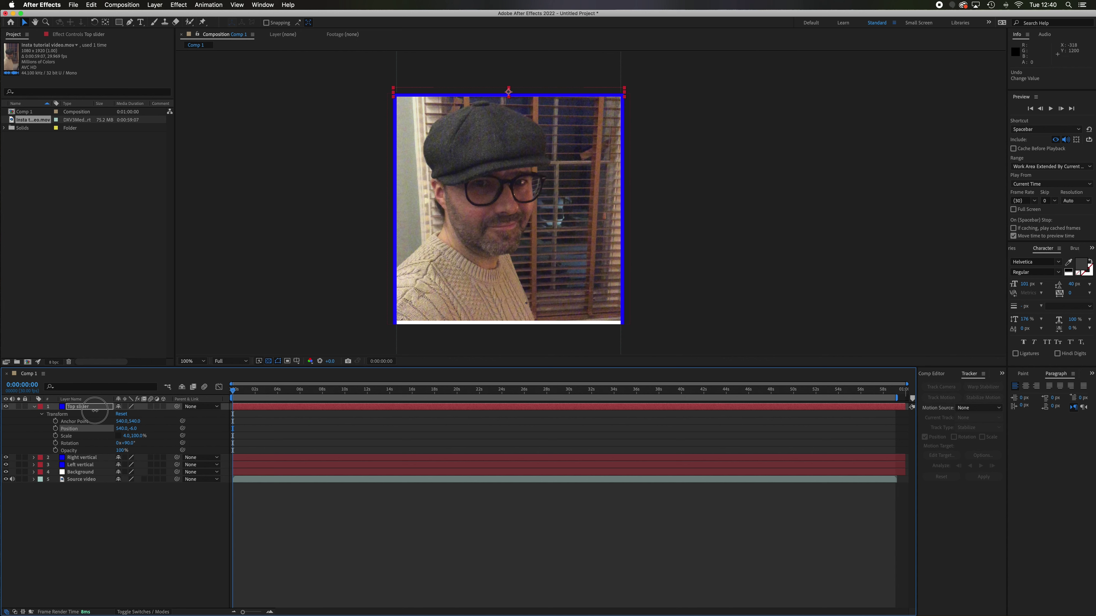
{"action": "left_click_drag", "start_coordinate": [95, 411], "coordinate": [95, 411]}
{"action": "left_click", "coordinate": [282, 219]}
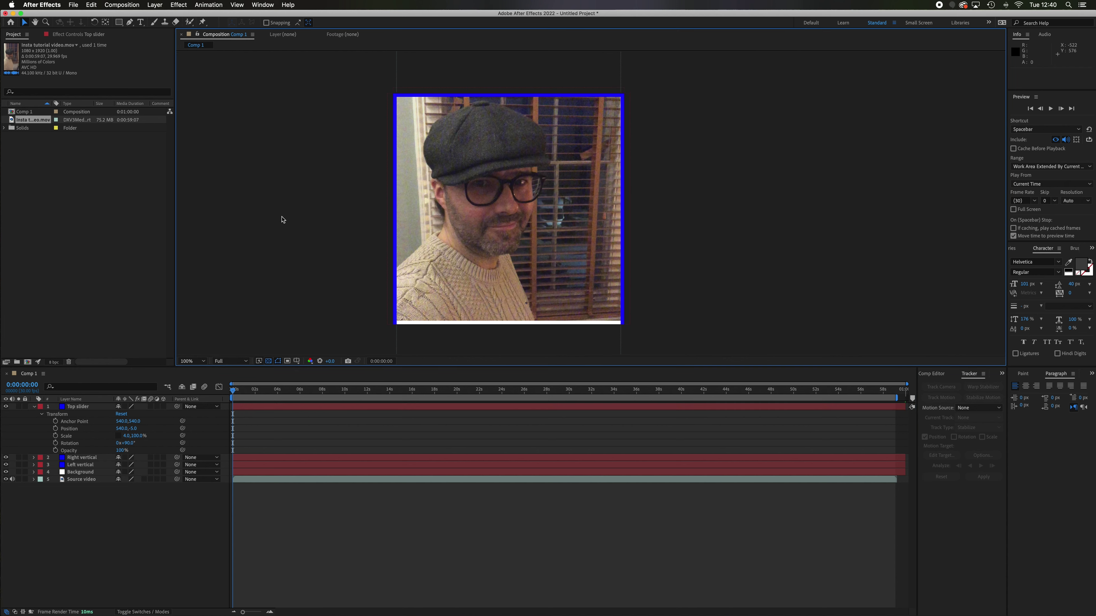
Duplicate the Top slider layer and rename the copy as Base slider
{"action": "left_click", "coordinate": [86, 407]}
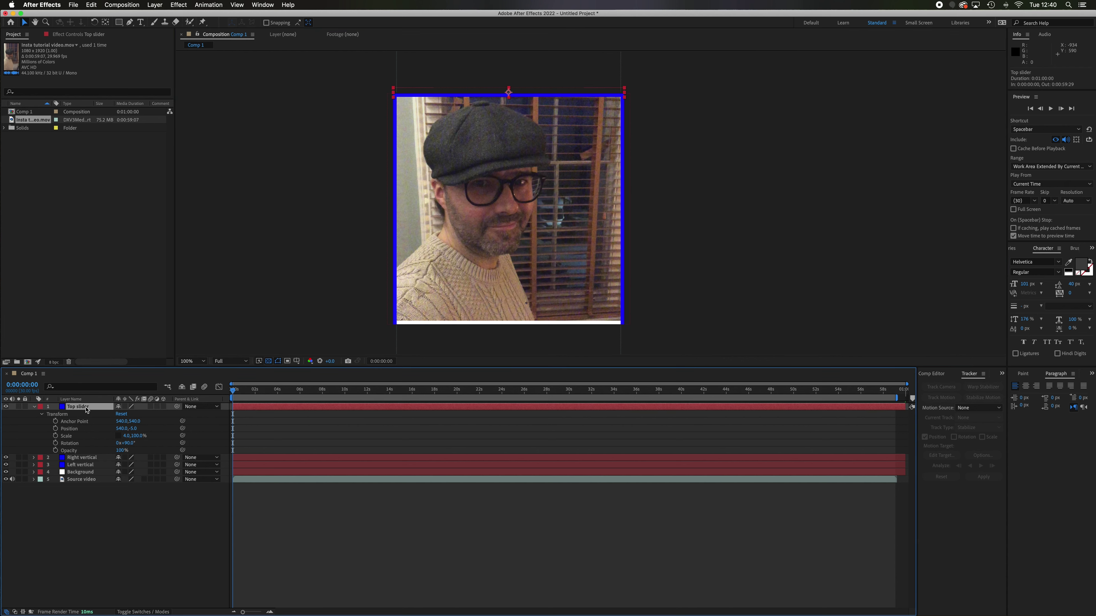
{"action": "key", "text": "super+d"}
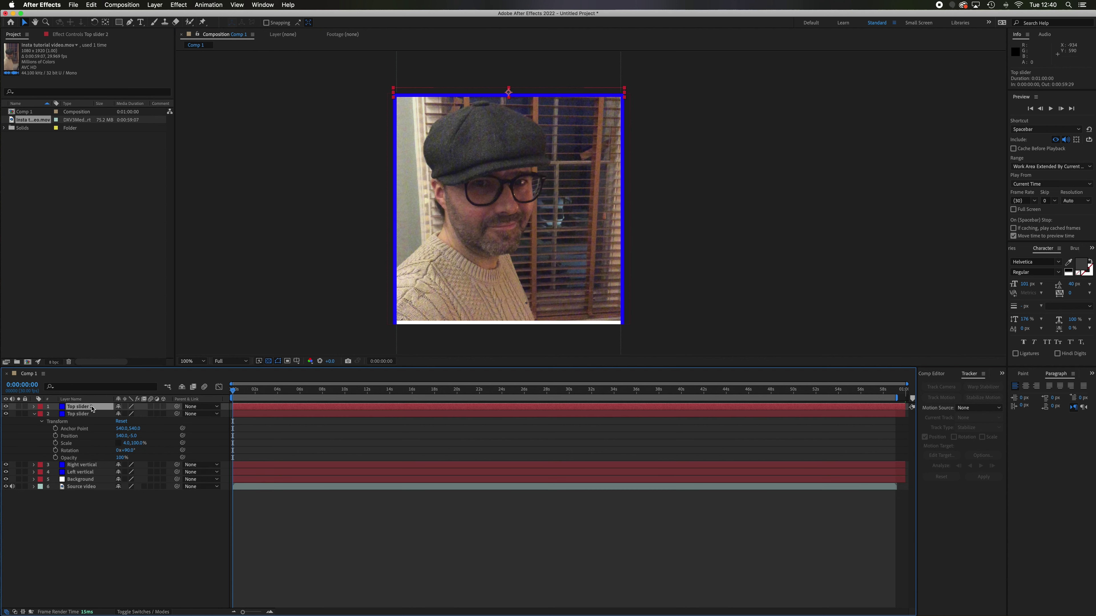
{"action": "right_click", "coordinate": [90, 407]}
{"action": "left_click", "coordinate": [112, 599]}
{"action": "key", "text": "BackSpace"}
{"action": "key", "text": "BackSpace"}
{"action": "type", "text": "Base"}
{"action": "left_click", "coordinate": [102, 523]}
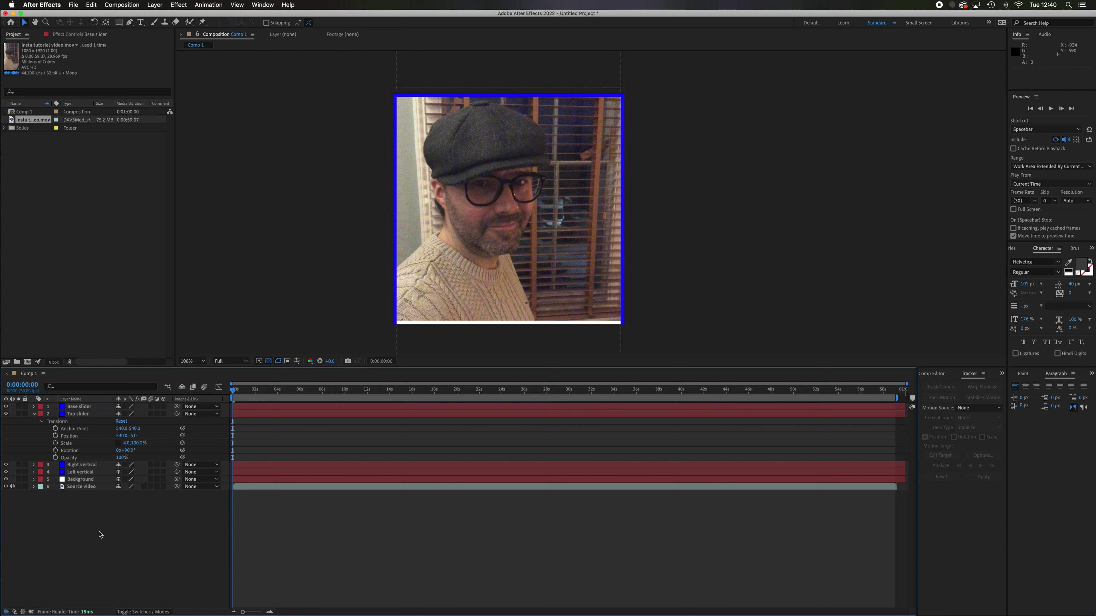
Move the Base slider bar to the frame's bottom edge at Y position 1085, and collapse both slider layers' properties
{"action": "left_click", "coordinate": [36, 414]}
{"action": "left_click", "coordinate": [80, 409]}
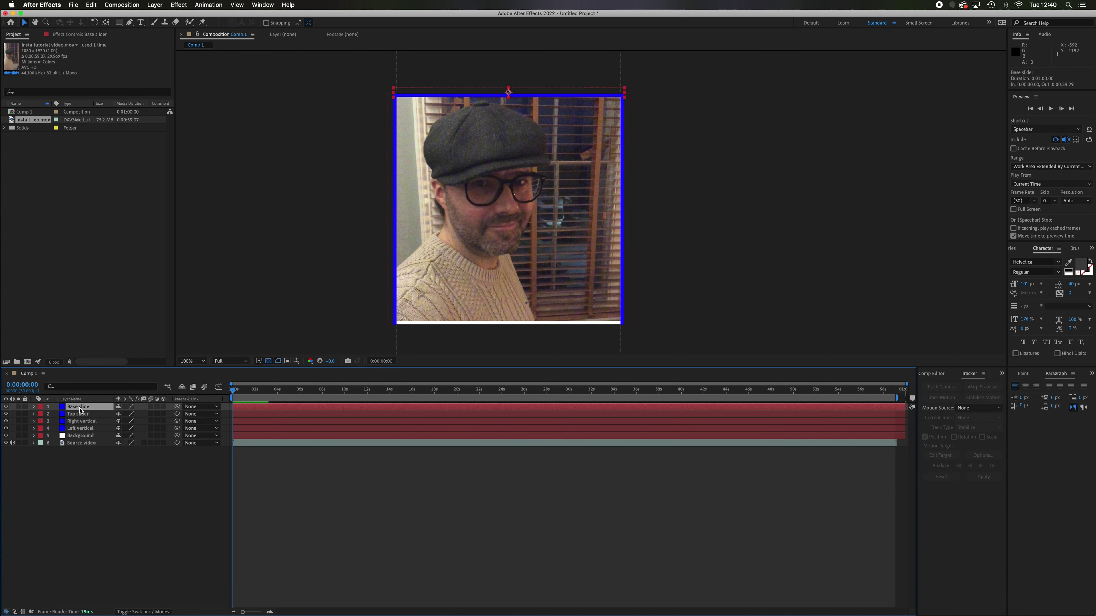
{"action": "left_click", "coordinate": [34, 407]}
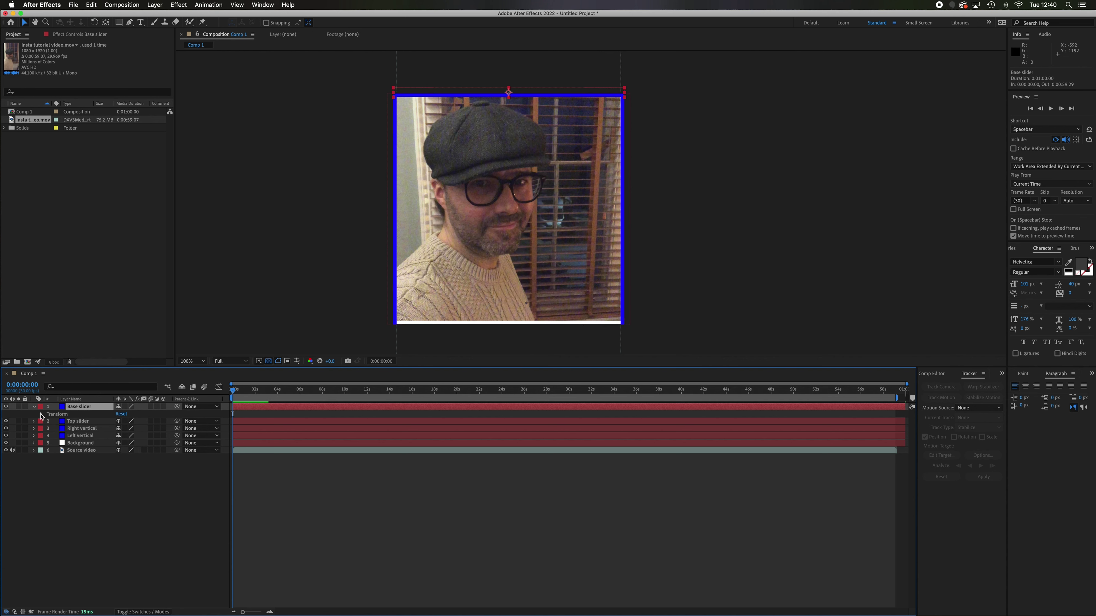
{"action": "left_click", "coordinate": [42, 414]}
{"action": "left_click_drag", "start_coordinate": [132, 429], "coordinate": [521, 513]}
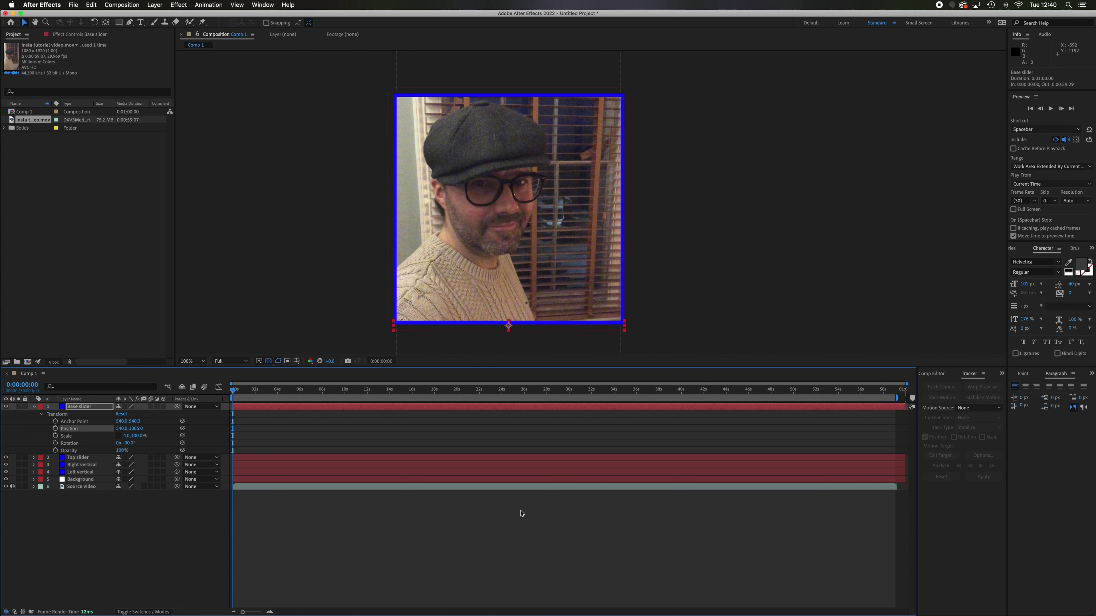
{"action": "left_click", "coordinate": [34, 407]}
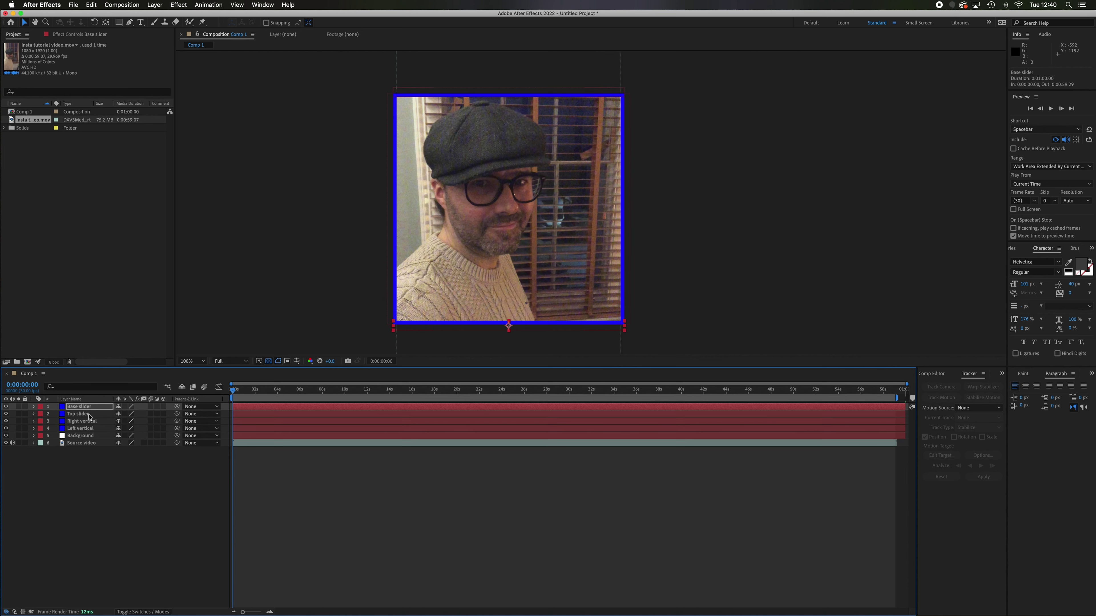
Hide the four blue bar layers and the Source video layer, leaving only the white Background frame
{"action": "left_click", "coordinate": [6, 407]}
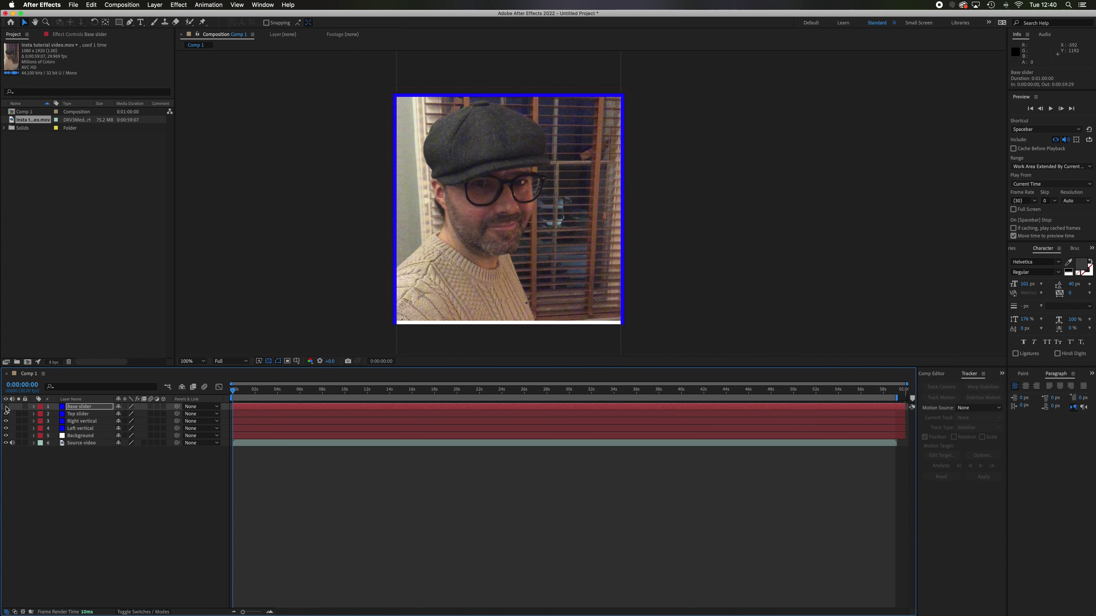
{"action": "left_click_drag", "start_coordinate": [7, 417], "coordinate": [7, 431]}
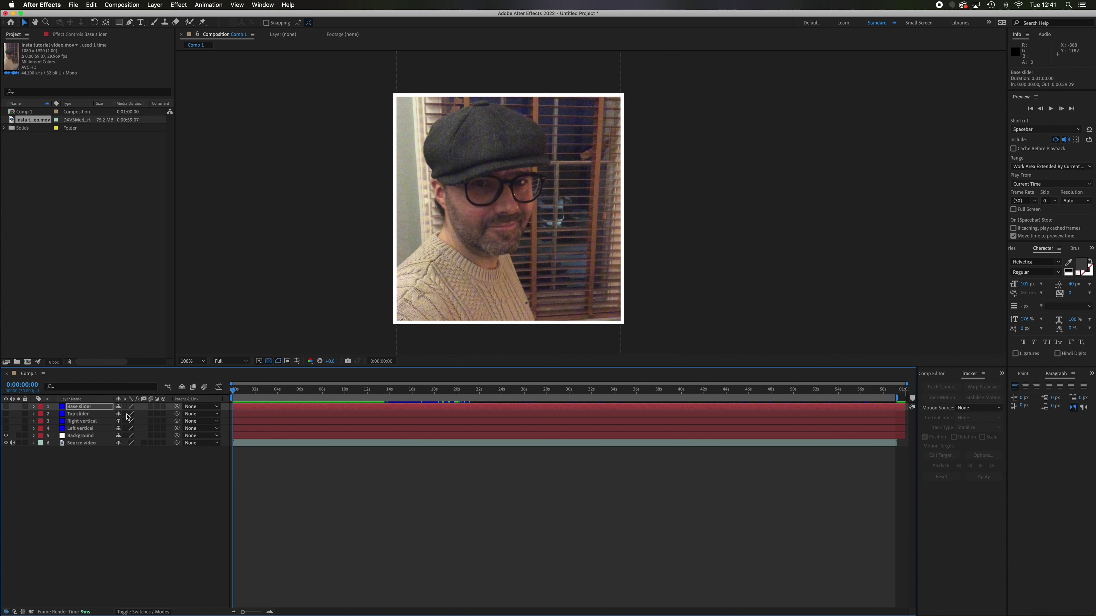
{"action": "left_click", "coordinate": [6, 442]}
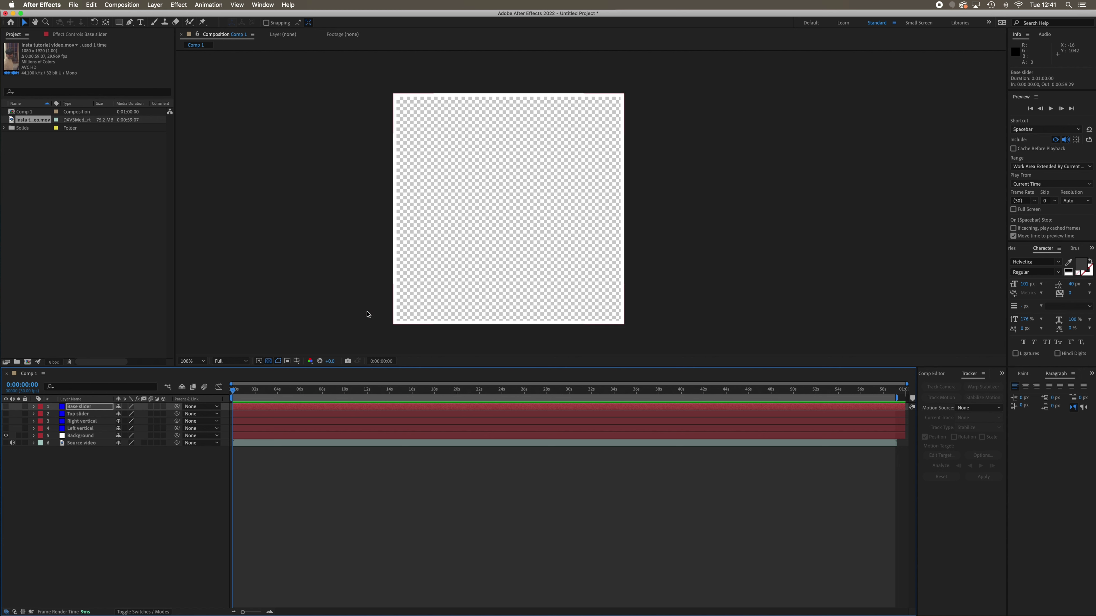
Turn the visibility of the four blue bar layers and the Source video layer back on
{"action": "left_click", "coordinate": [6, 427]}
{"action": "left_click", "coordinate": [6, 420]}
{"action": "left_click", "coordinate": [6, 413]}
{"action": "left_click", "coordinate": [6, 406]}
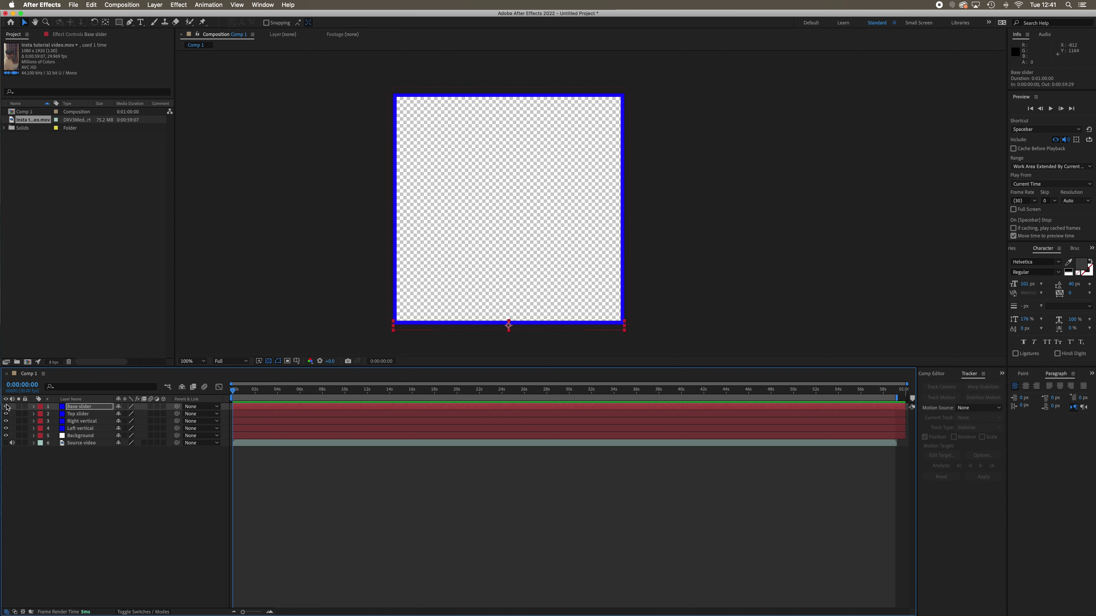
{"action": "left_click", "coordinate": [7, 443]}
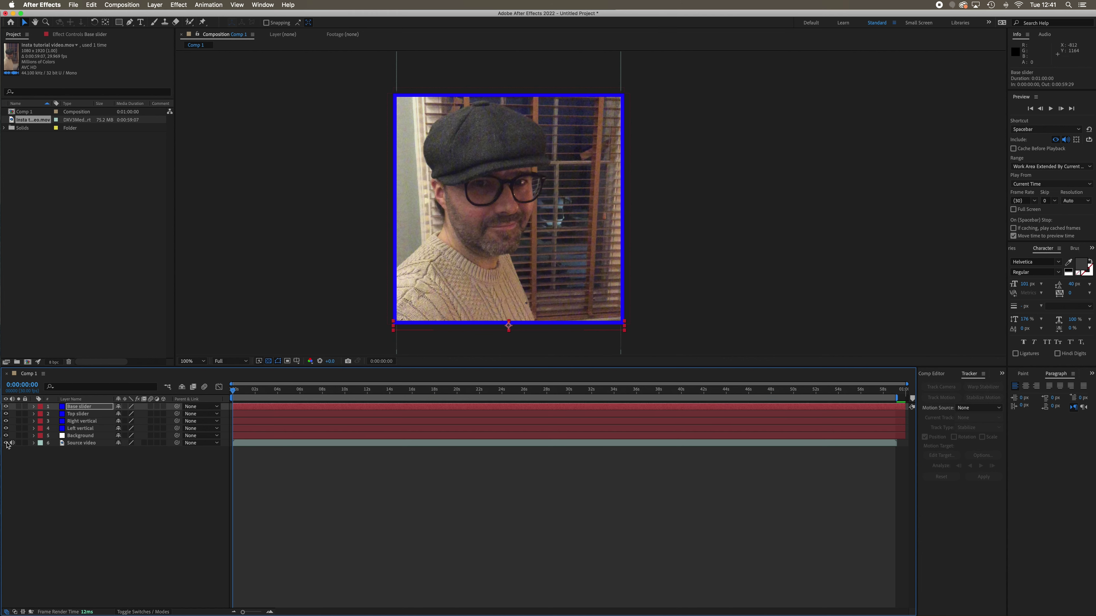